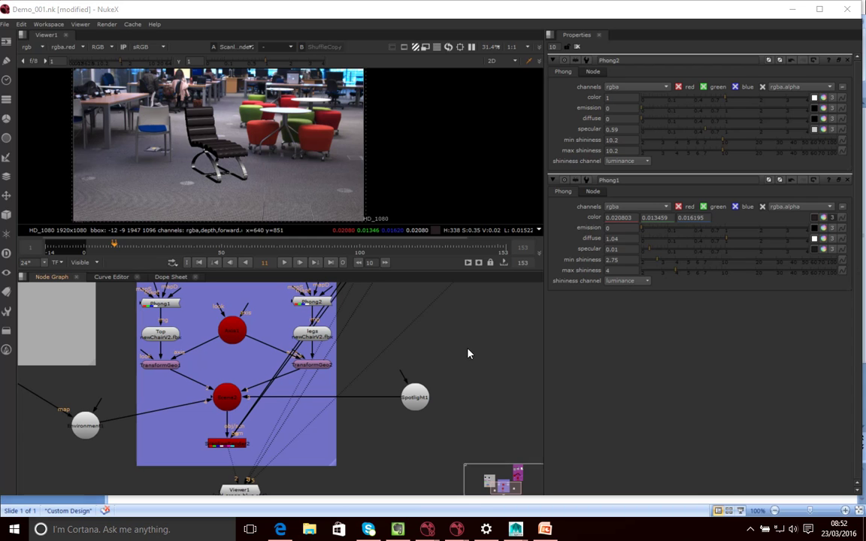
Step: Add a Card node in the empty area near Spotlight1 in the node graph
key(Tab)
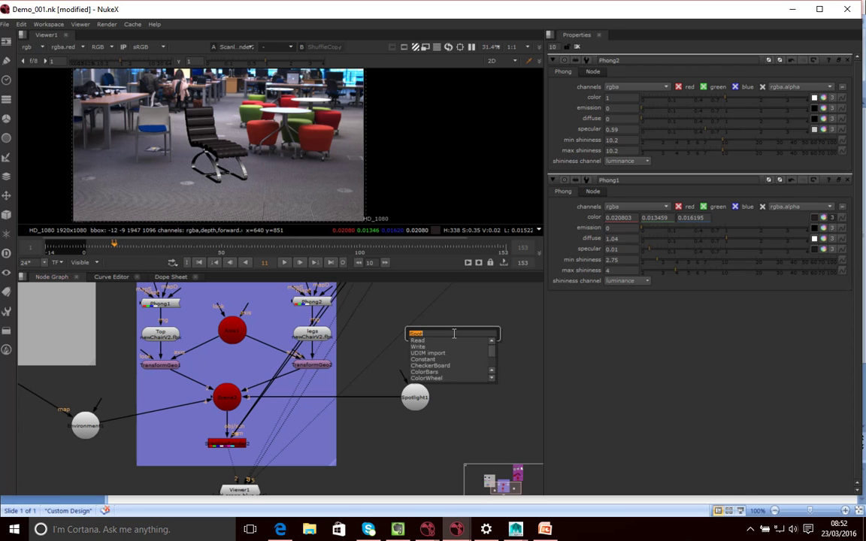
text(card)
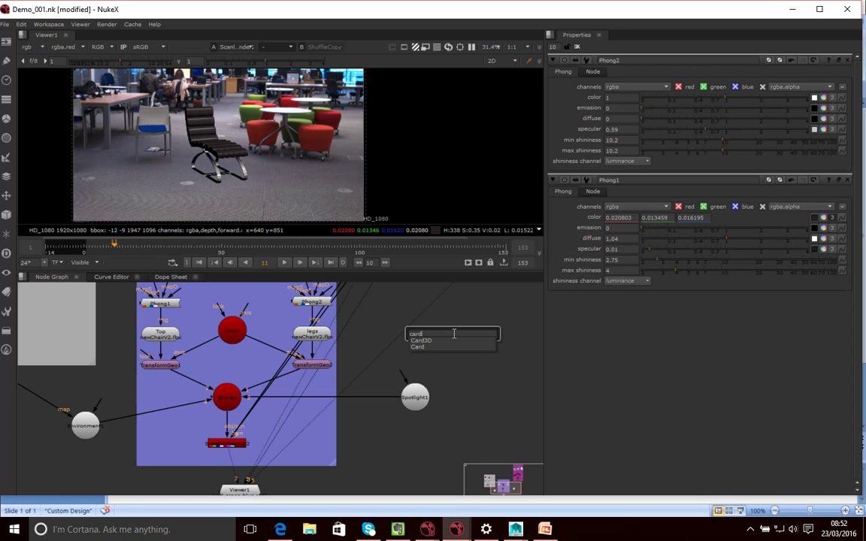
key(Down)
key(Down)
key(Return)
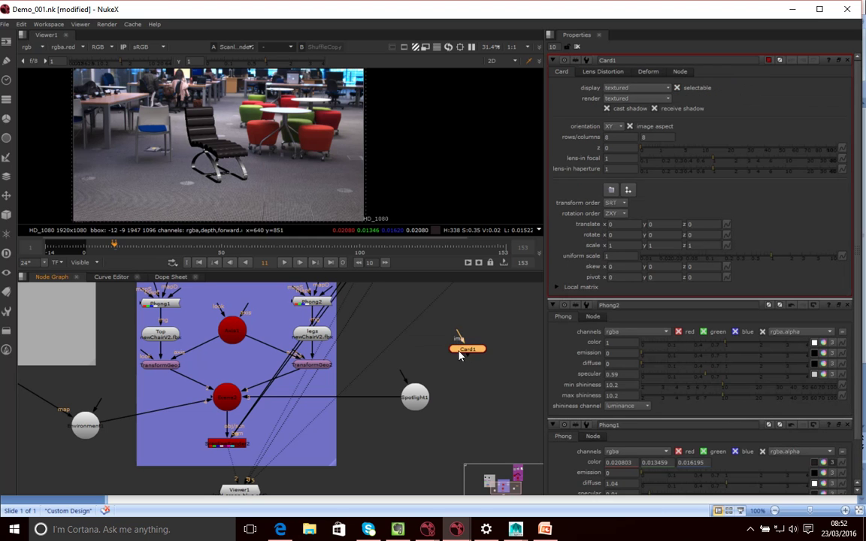
drag(455, 361, 447, 360)
click(168, 472)
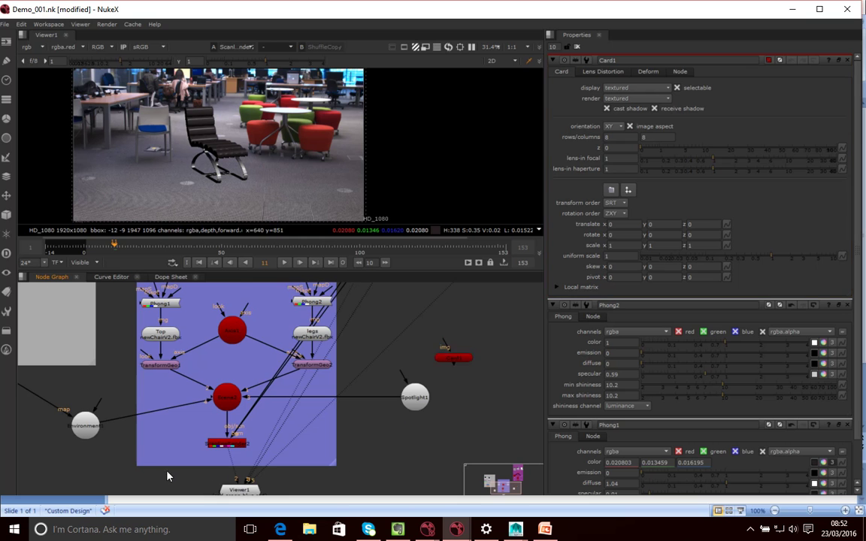
Step: Connect Card1 to the Scene node and place it just above Spotlight1
scroll(168, 472, down, 2)
scroll(181, 472, up, 2)
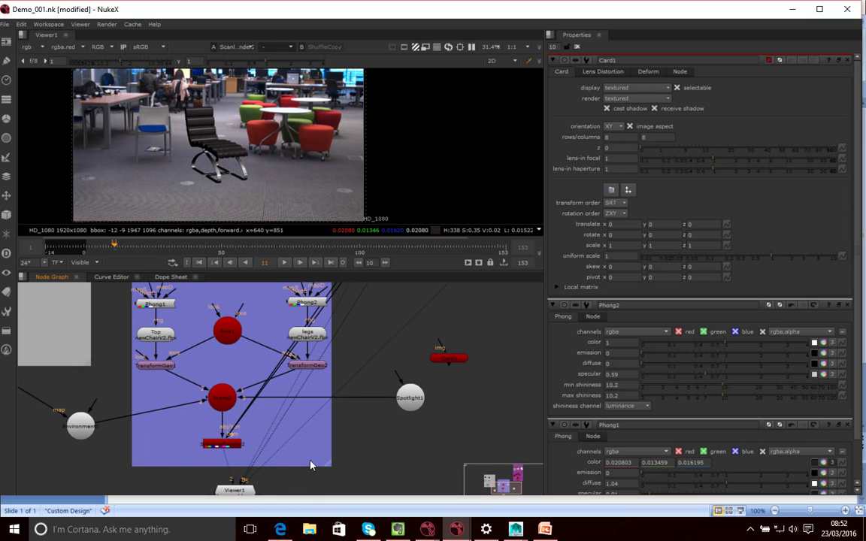
key(super)
key(super)
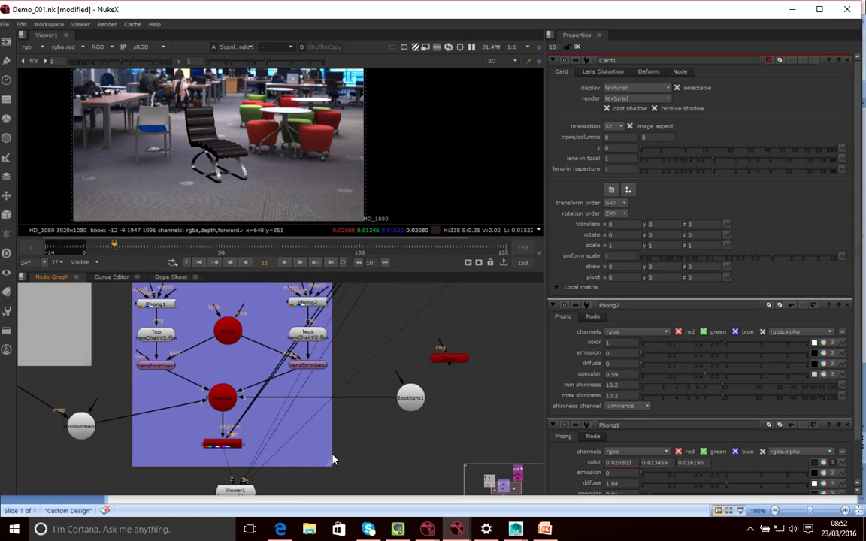
middle_drag(332, 455, 338, 426)
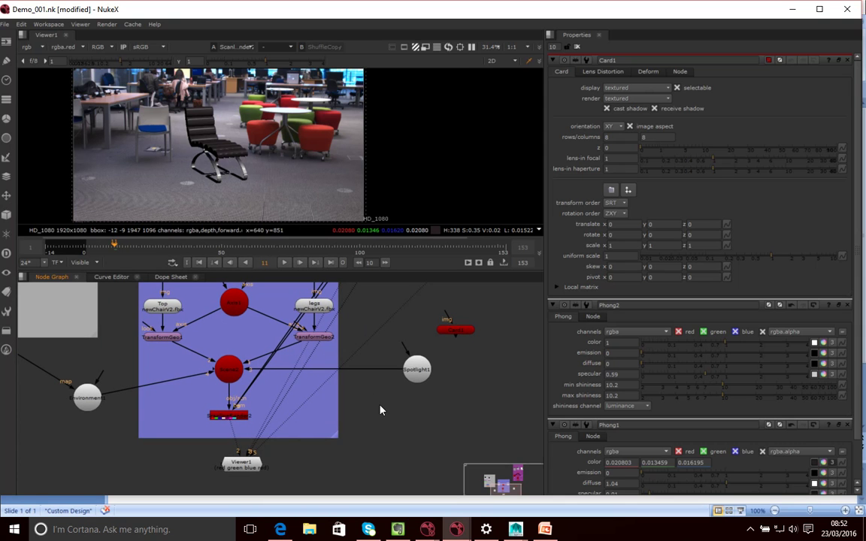
click(495, 61)
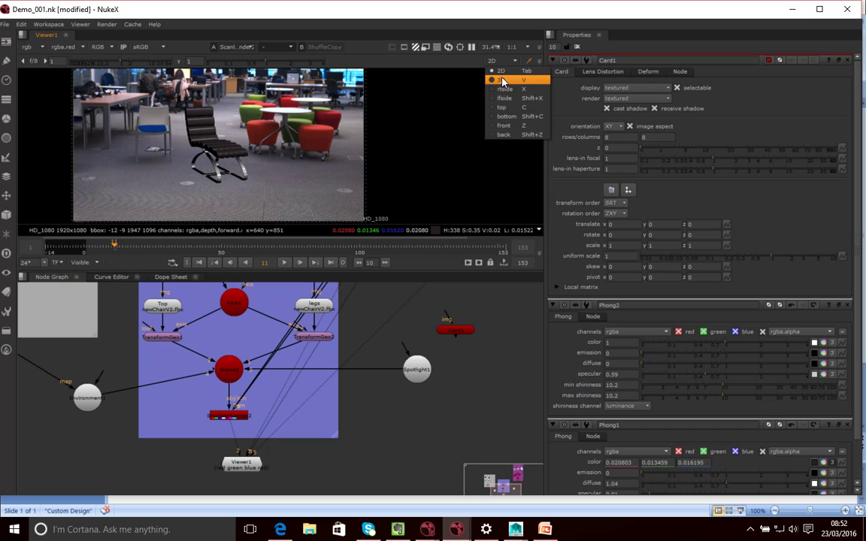
drag(457, 329, 230, 369)
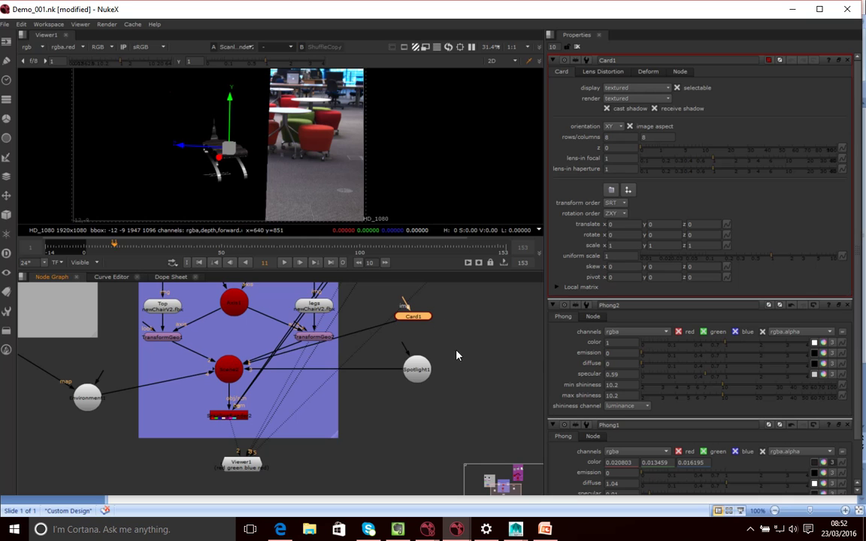
drag(430, 316, 435, 327)
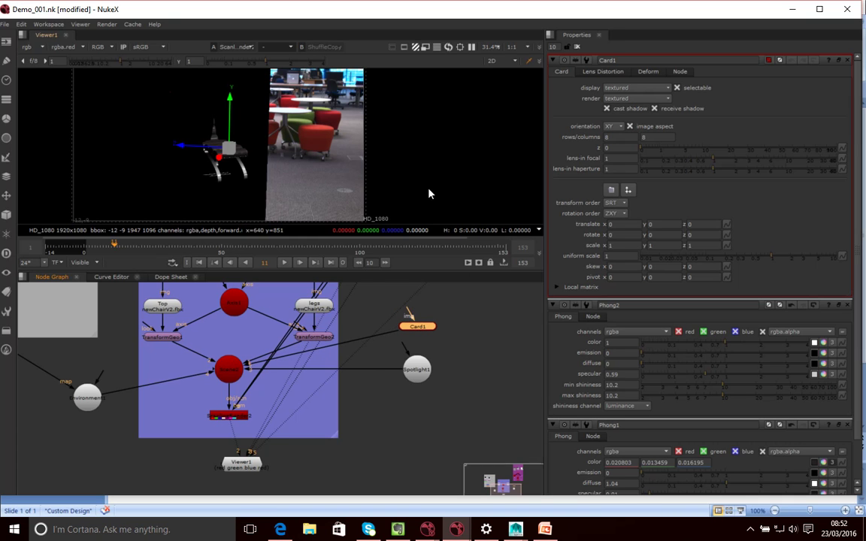
Step: Switch the viewer to 3D and set Card1's X rotation to 90 so it lies flat as a floor
click(497, 60)
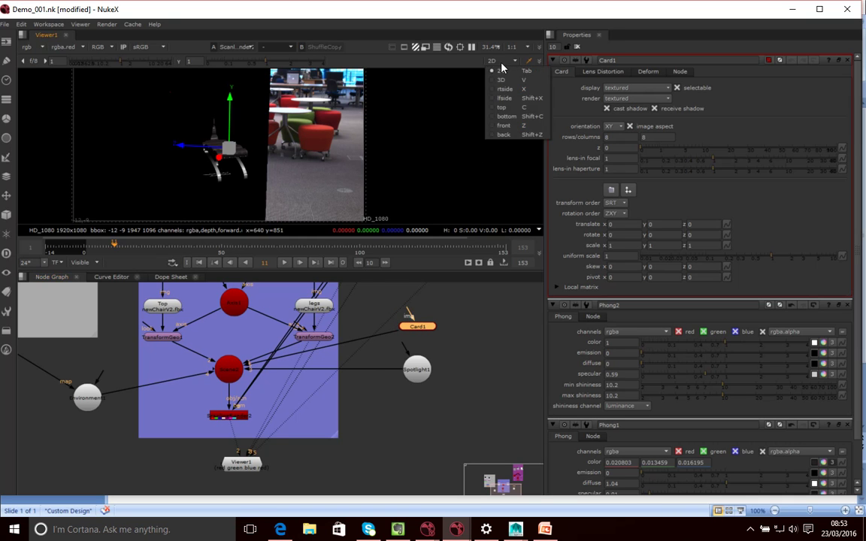
click(504, 81)
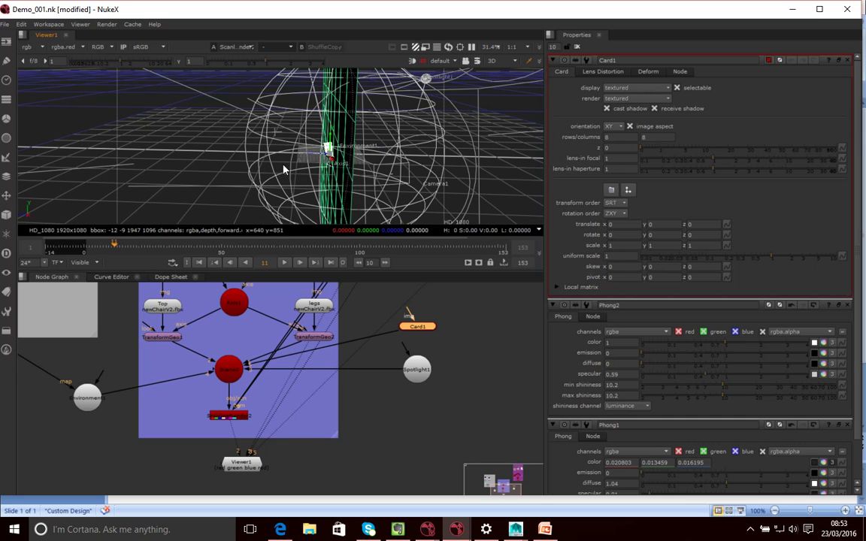
key(alt+space)
click(326, 178)
alt+drag(326, 178, 349, 155)
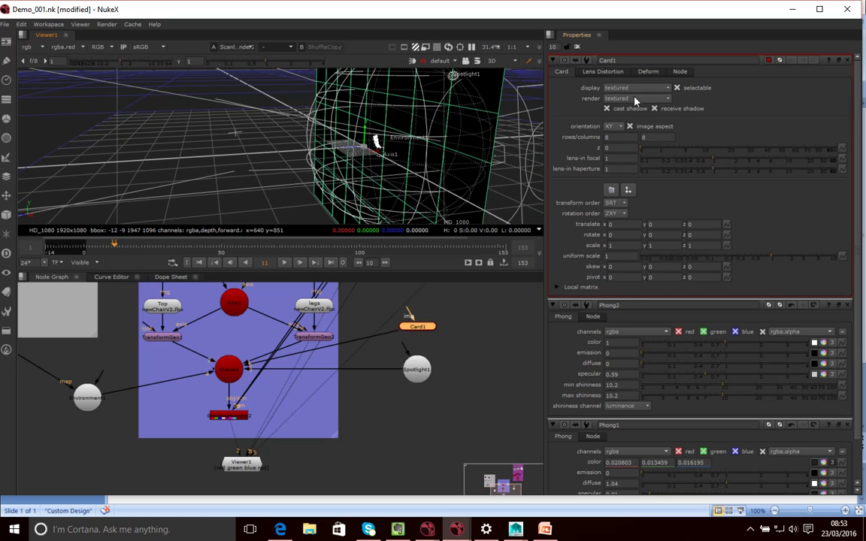
click(624, 234)
key(BackSpace)
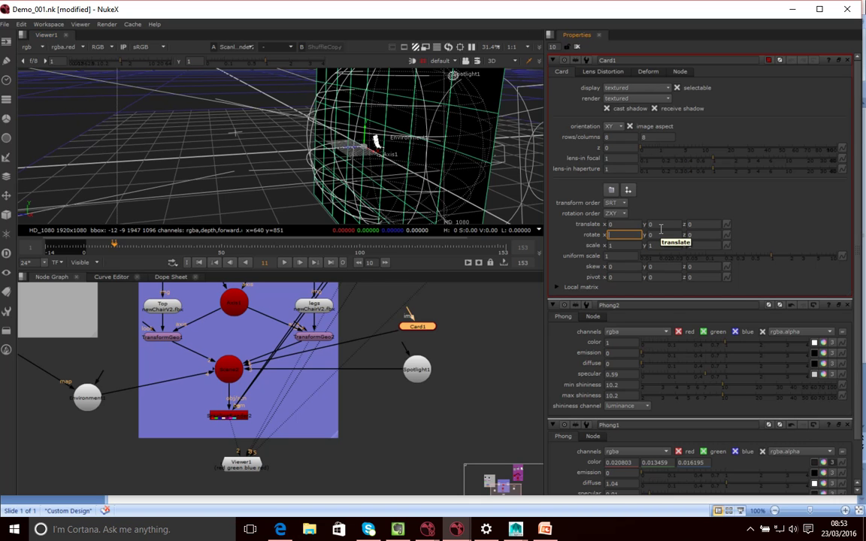
text(90)
key(Return)
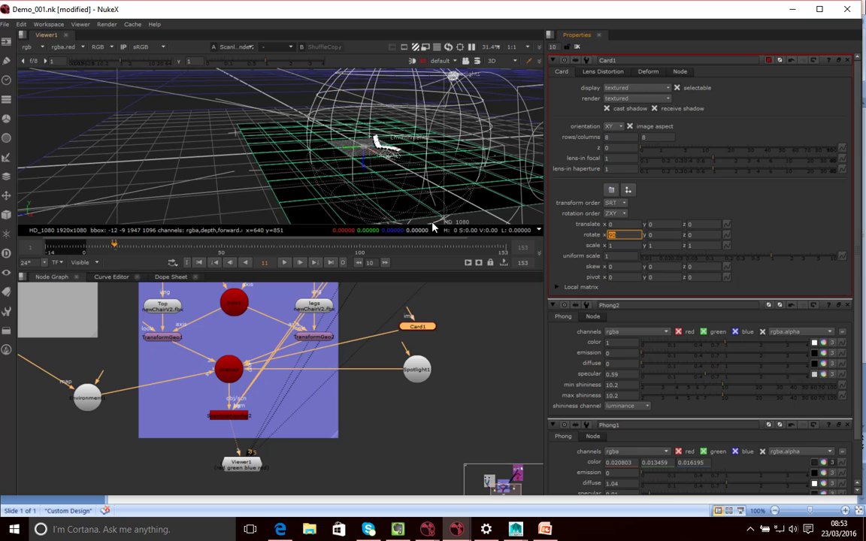
Step: Inspect the flat card beneath the chair in the 3D view and return the viewer to 2D
ctrl+drag(415, 201, 403, 164)
alt+middle_drag(402, 161, 418, 180)
ctrl+drag(419, 179, 376, 187)
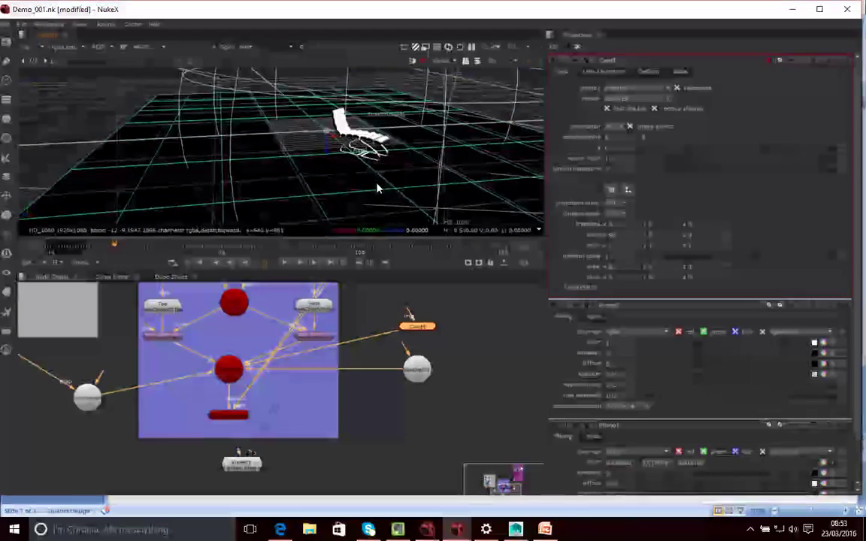
ctrl+drag(322, 164, 360, 197)
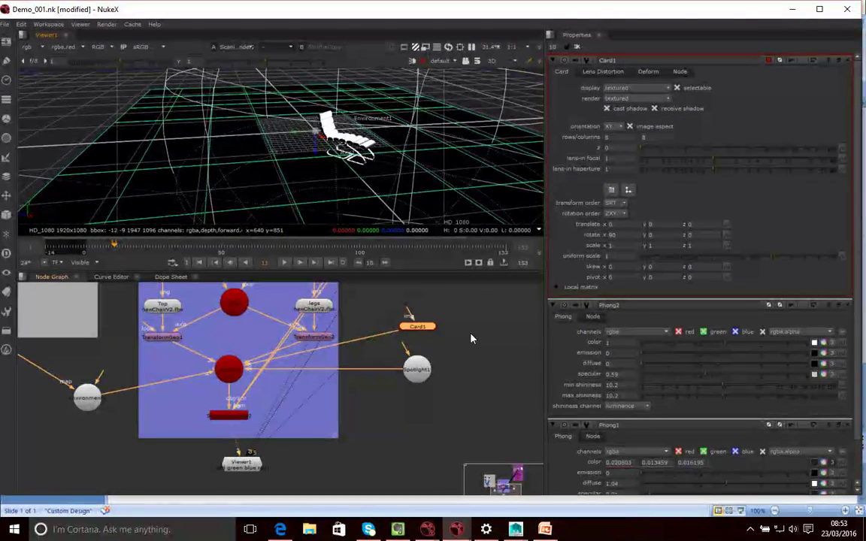
click(459, 377)
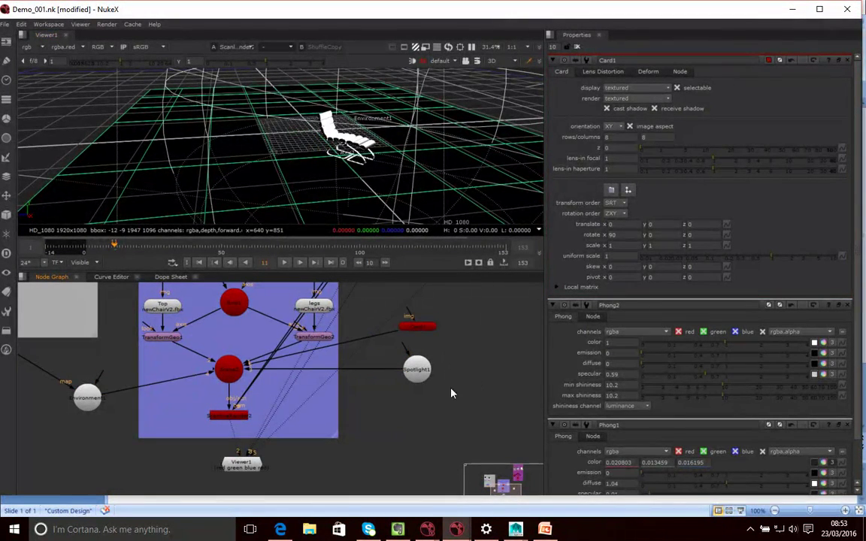
click(432, 328)
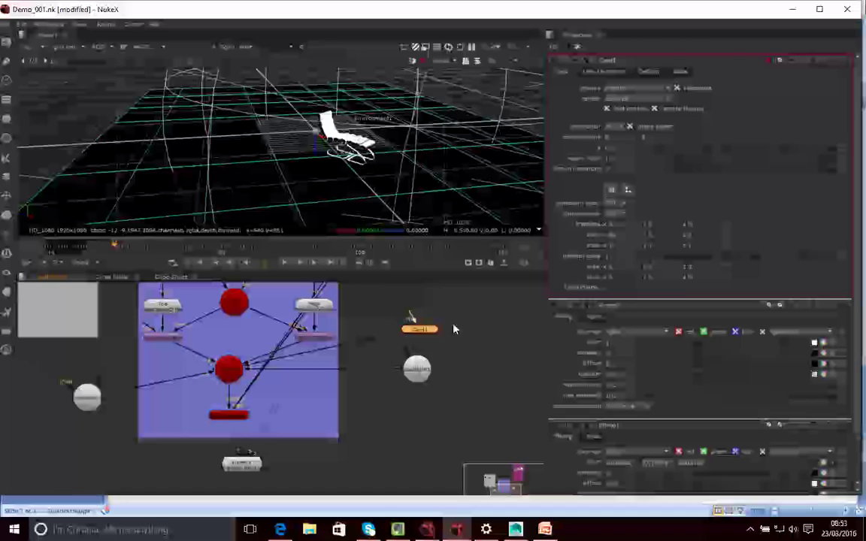
middle_drag(457, 332, 433, 341)
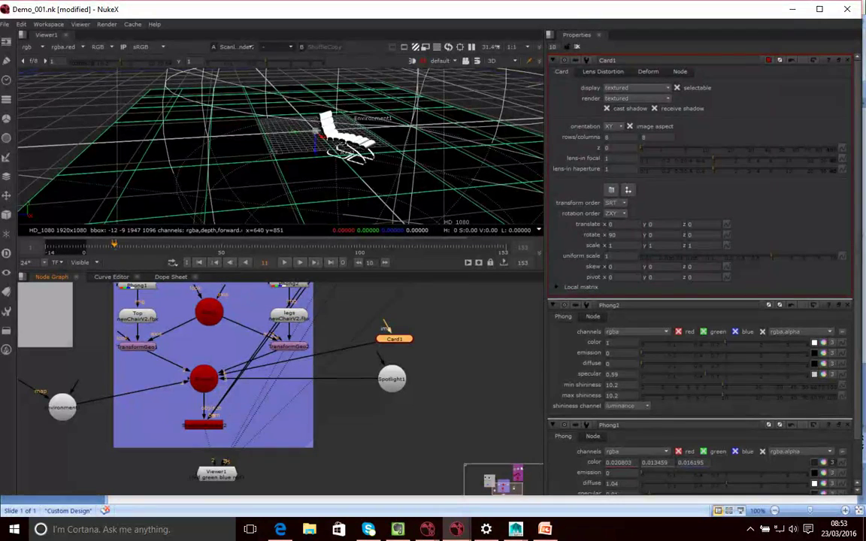
key(alt+Tab)
middle_drag(458, 339, 453, 360)
click(393, 354)
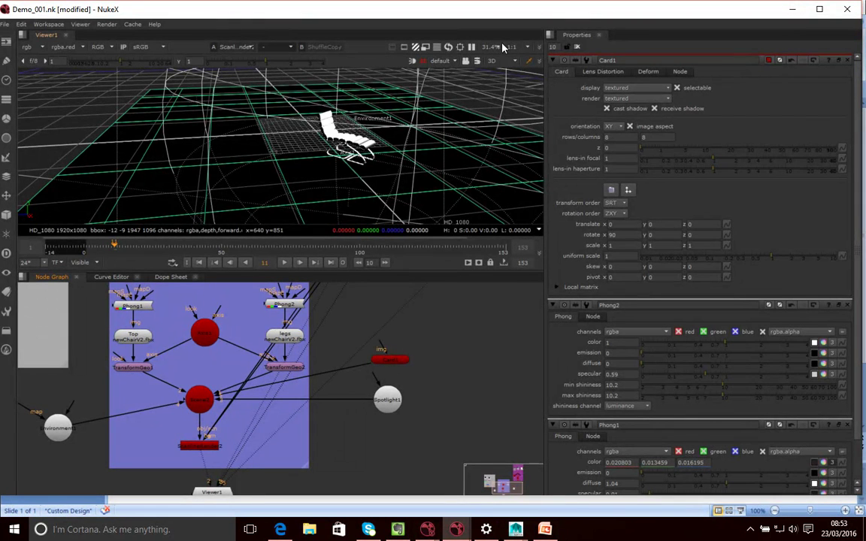
key(Tab)
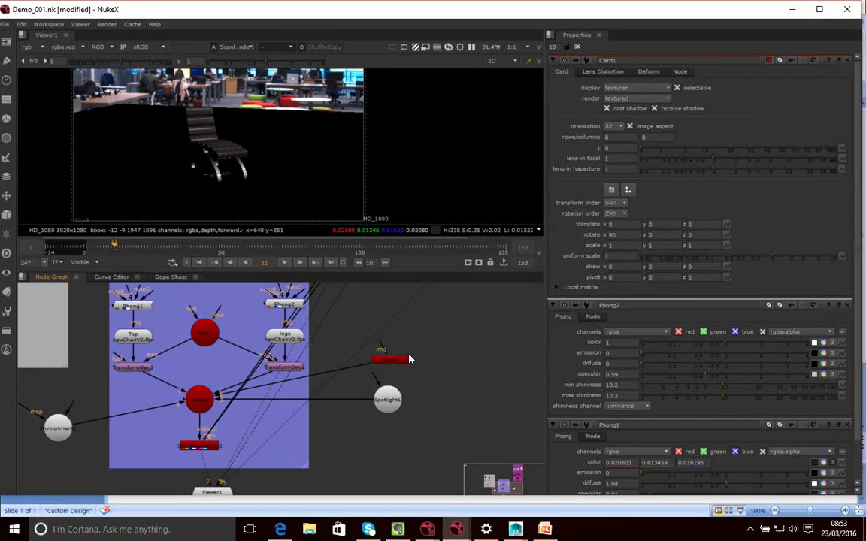
Step: Add a FillMat node, connect it to Card1's img input, and reopen Card1's properties
key(Tab)
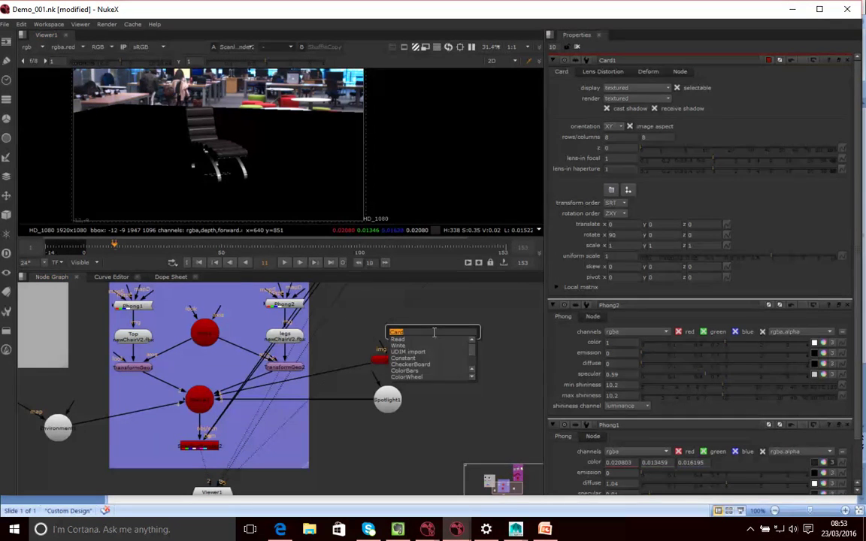
text(fill)
key(Return)
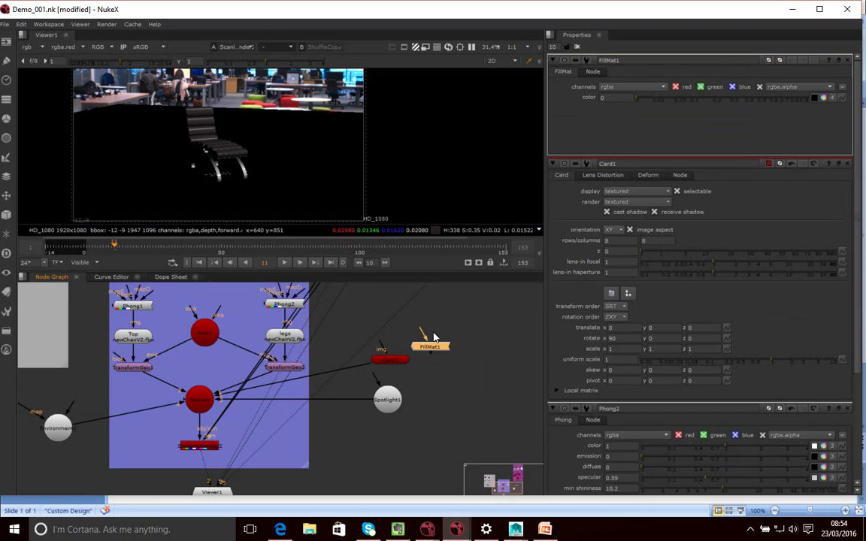
drag(432, 345, 399, 360)
drag(413, 323, 388, 329)
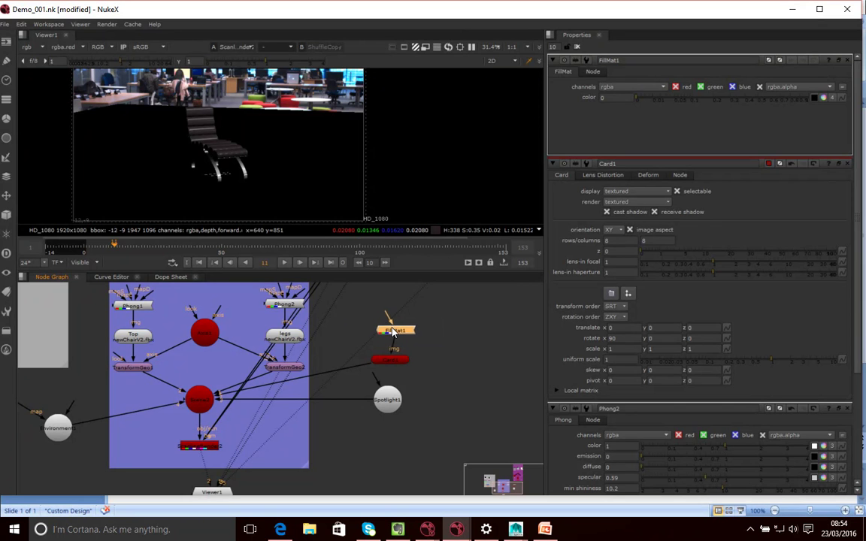
drag(387, 331, 404, 340)
click(391, 362)
double_click(391, 361)
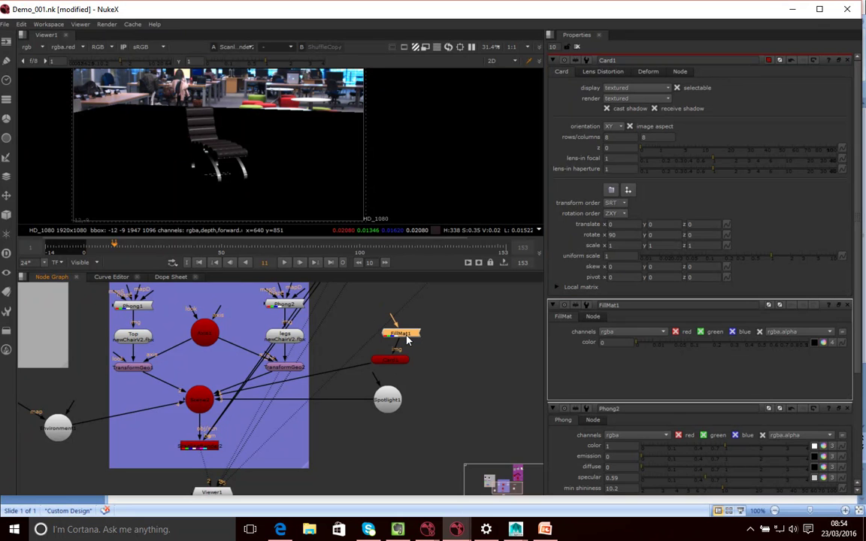
Step: Add a Phong node and arrange it above FillMat1 so that it feeds the FillMat input
key(Tab)
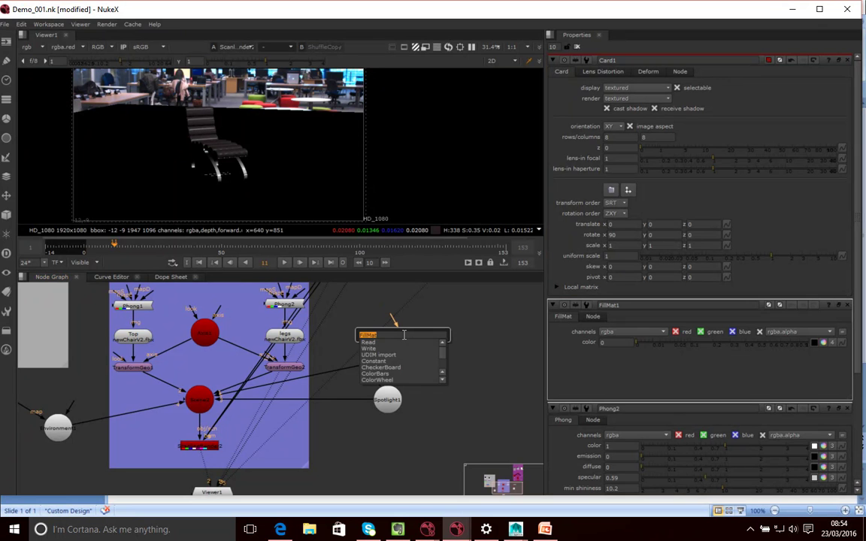
text(phong)
key(Return)
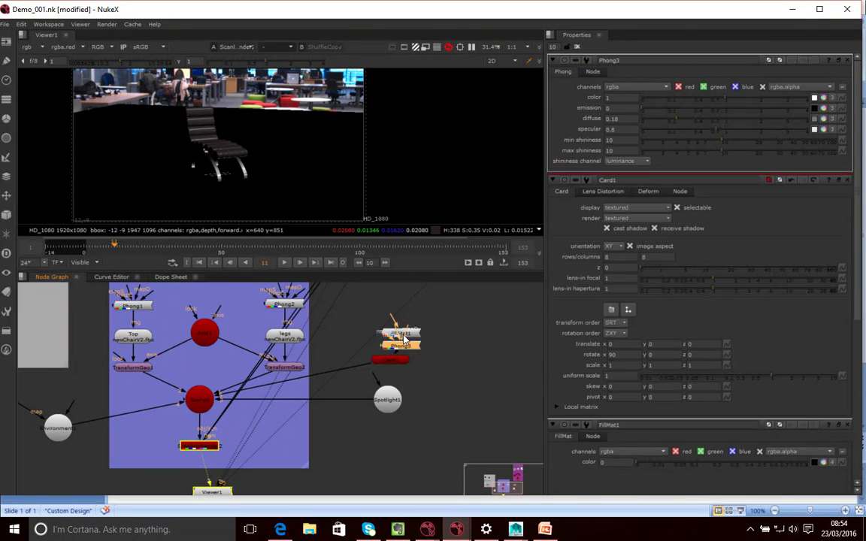
click(403, 335)
right_click(403, 336)
drag(390, 344, 410, 322)
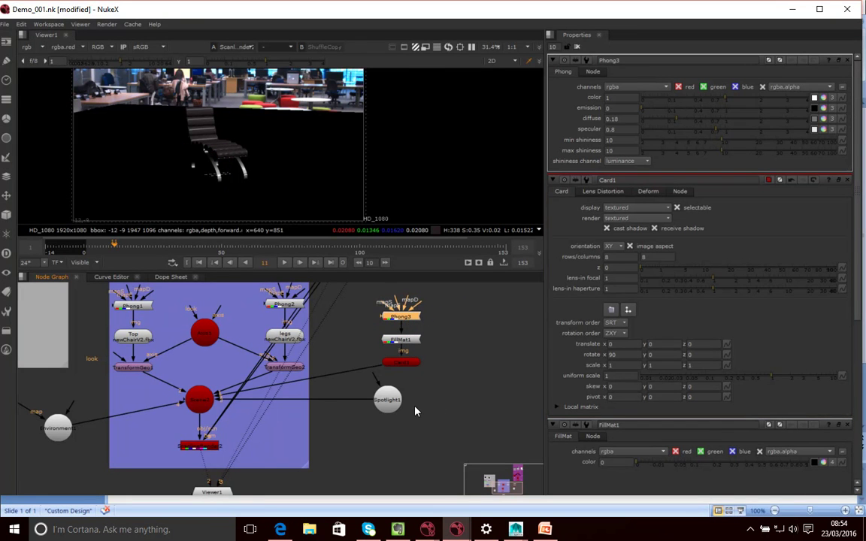
Step: Take FillMat1 out of the chain and connect Phong3 directly to Card1's img input
middle_drag(415, 410, 444, 405)
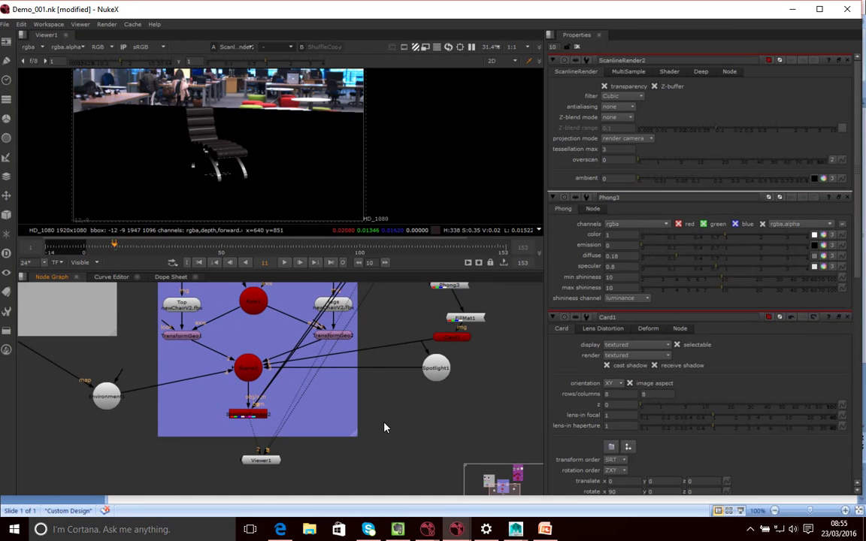
drag(466, 338, 453, 317)
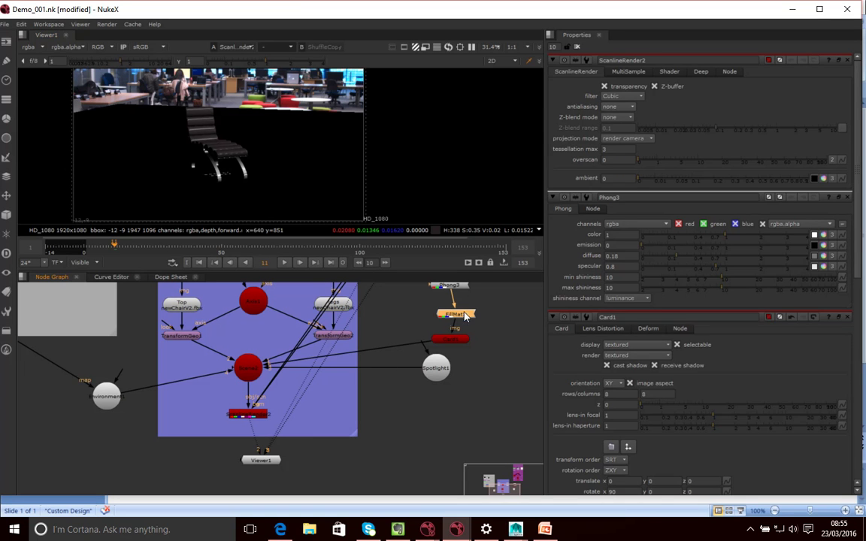
drag(454, 301, 498, 317)
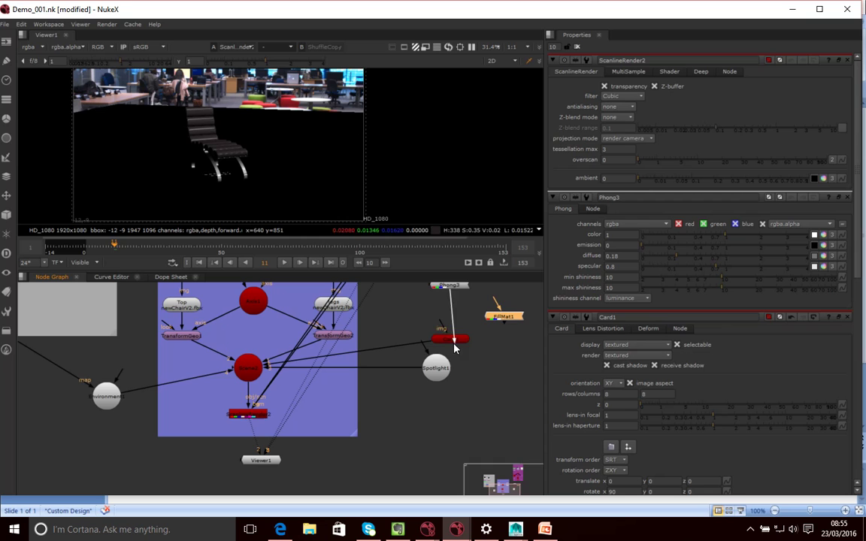
drag(454, 287, 460, 315)
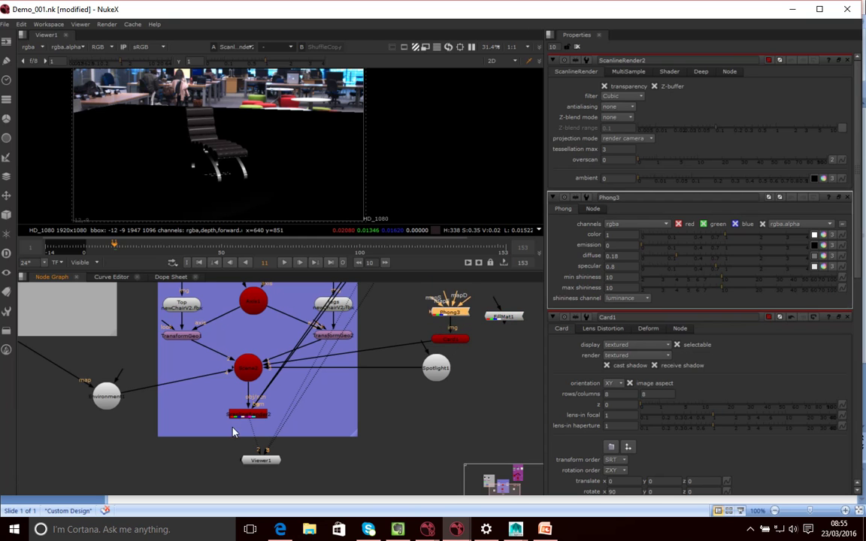
click(248, 413)
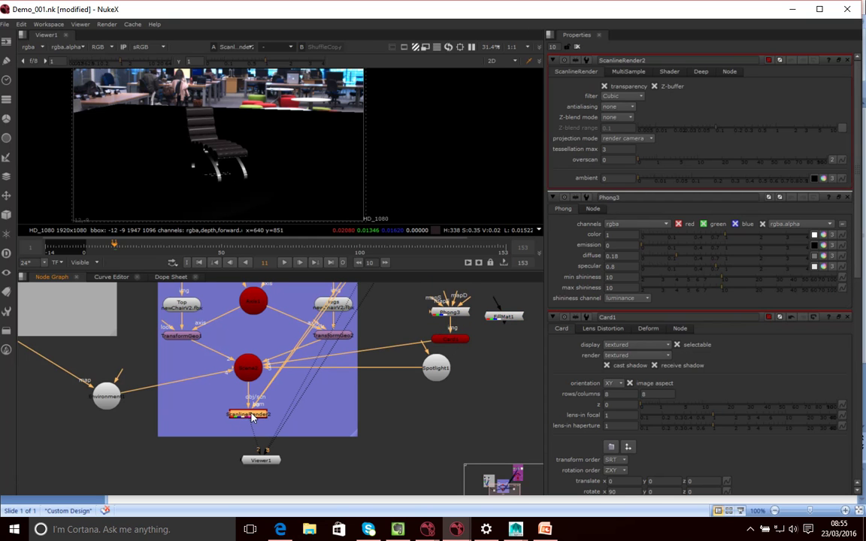
click(261, 460)
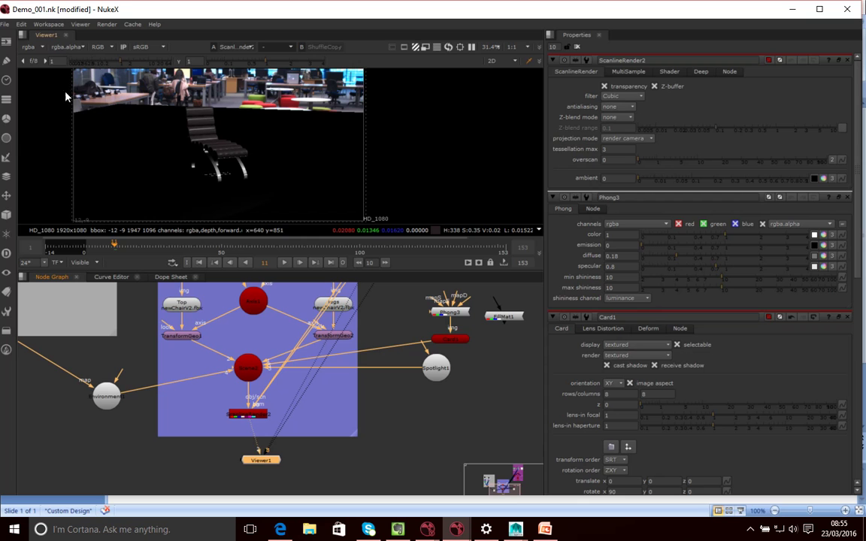
Step: Display the alpha channel in the viewer and insert FillMat1 between Phong3 and Card1
click(37, 47)
click(39, 85)
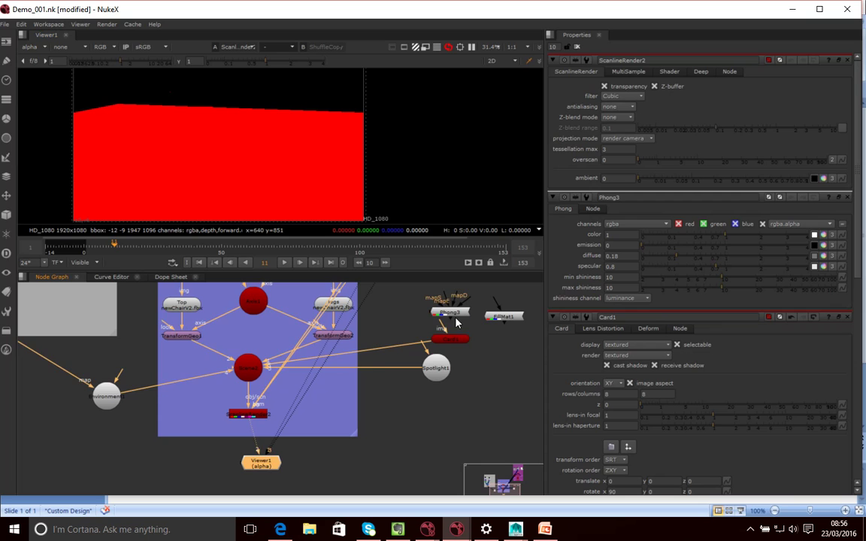
drag(460, 317, 453, 306)
drag(504, 324, 453, 340)
drag(502, 316, 462, 322)
click(467, 290)
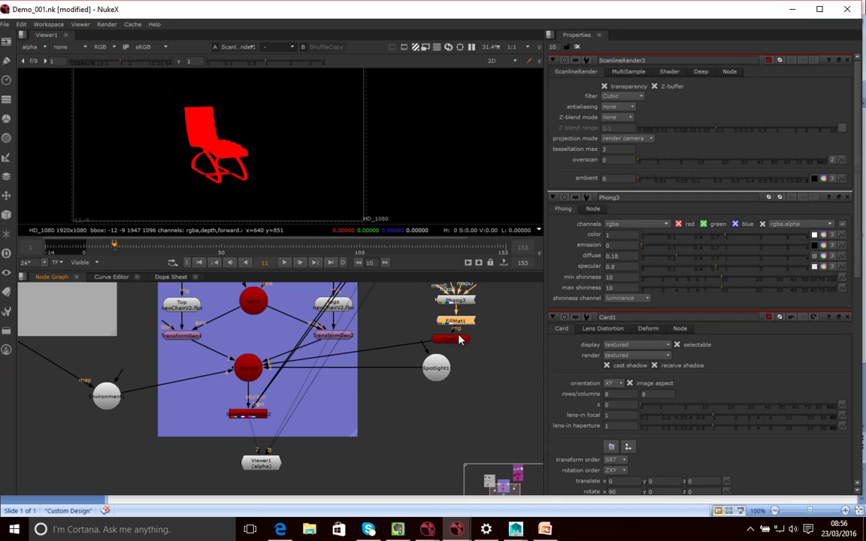
Step: Switch the viewer back to the rgb channels and move Spotlight1 further below Card1
click(31, 47)
click(37, 75)
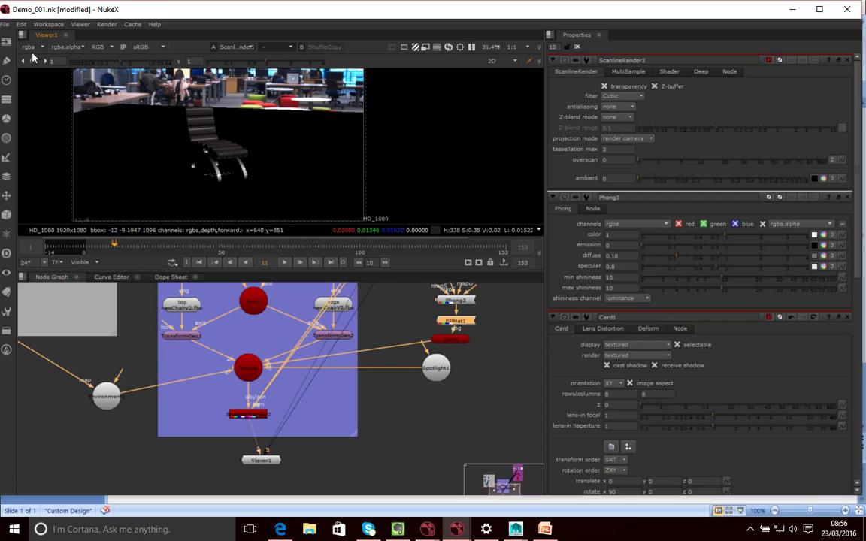
click(29, 46)
click(32, 63)
click(457, 340)
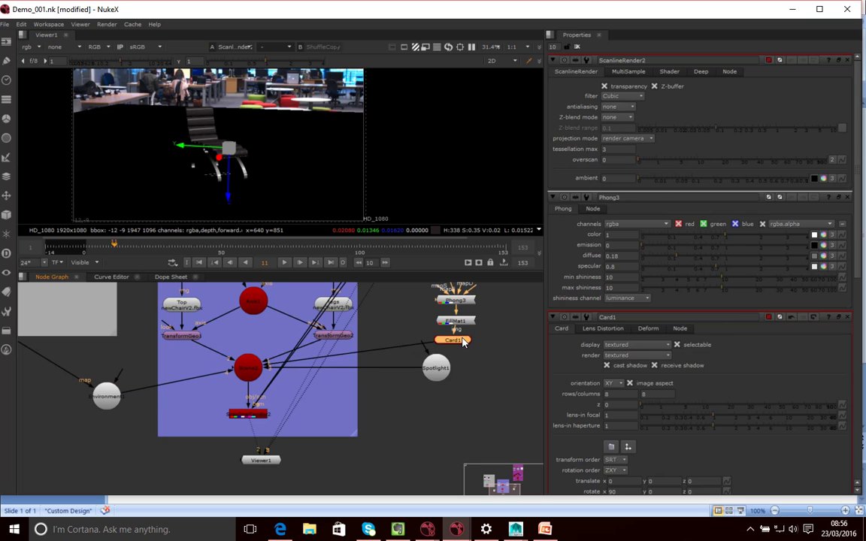
drag(435, 367, 435, 390)
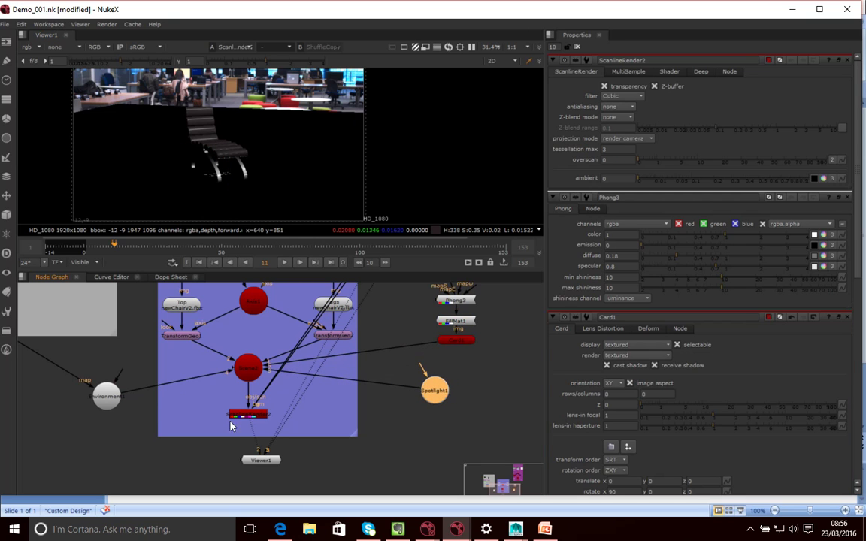
Step: Inspect the alpha channel of the ScanlineRender2 output in the viewer
click(30, 46)
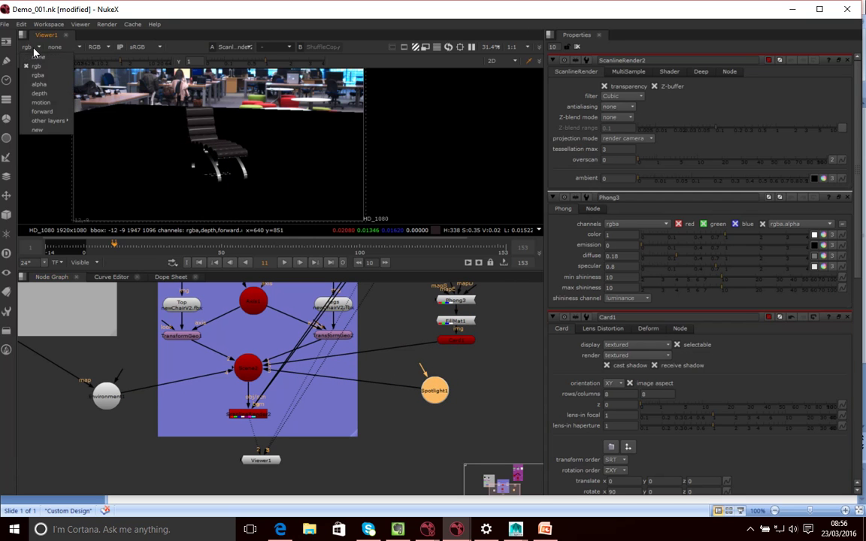
click(39, 84)
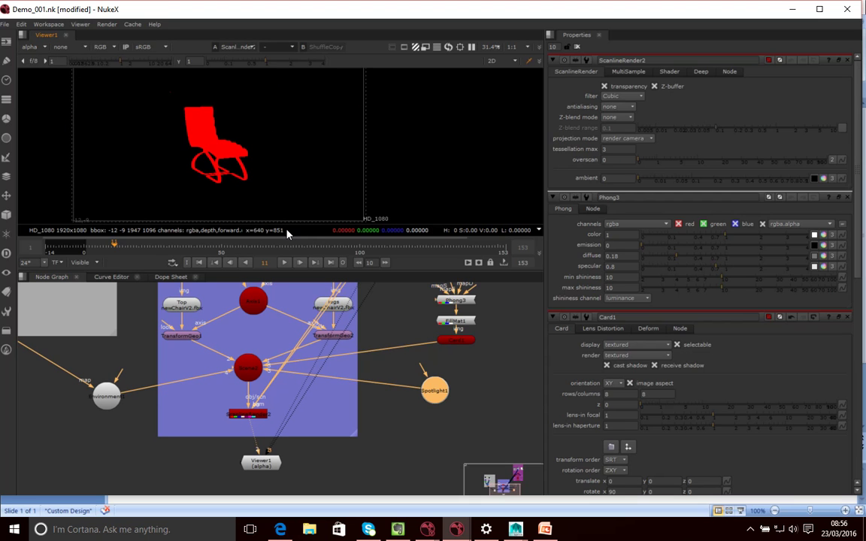
click(504, 381)
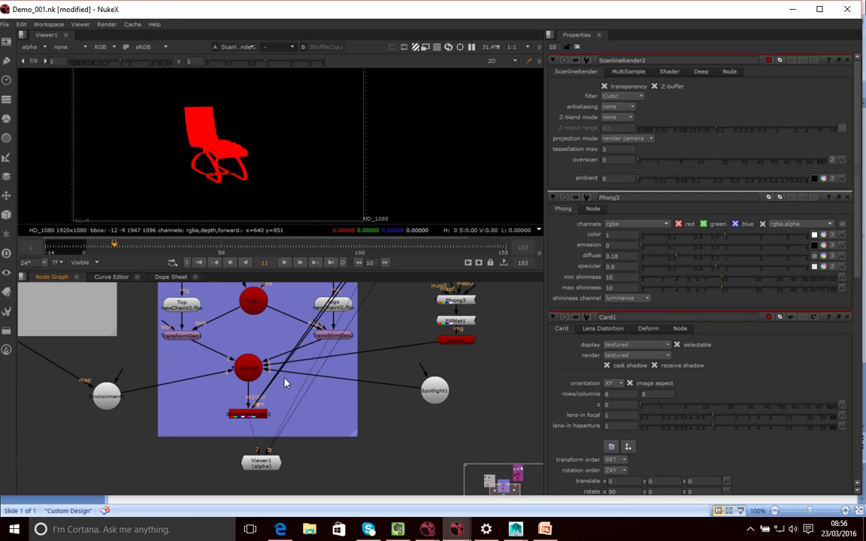
click(248, 415)
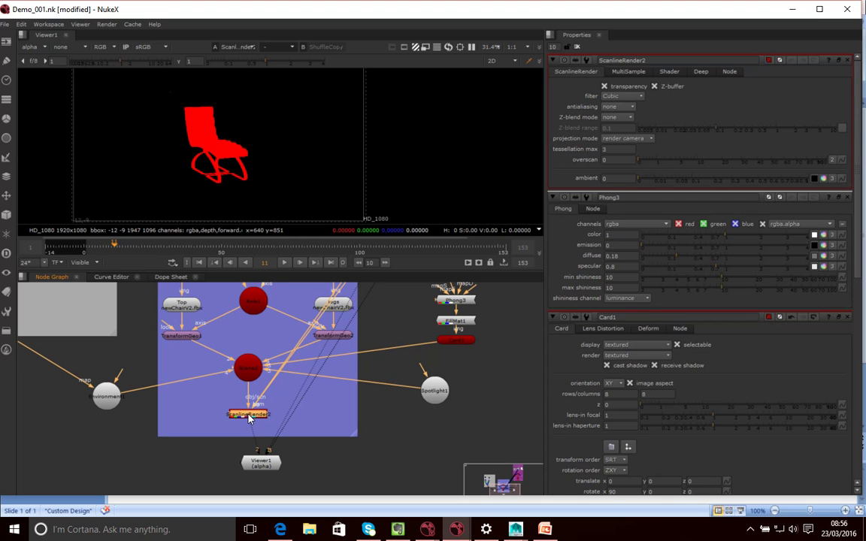
click(251, 417)
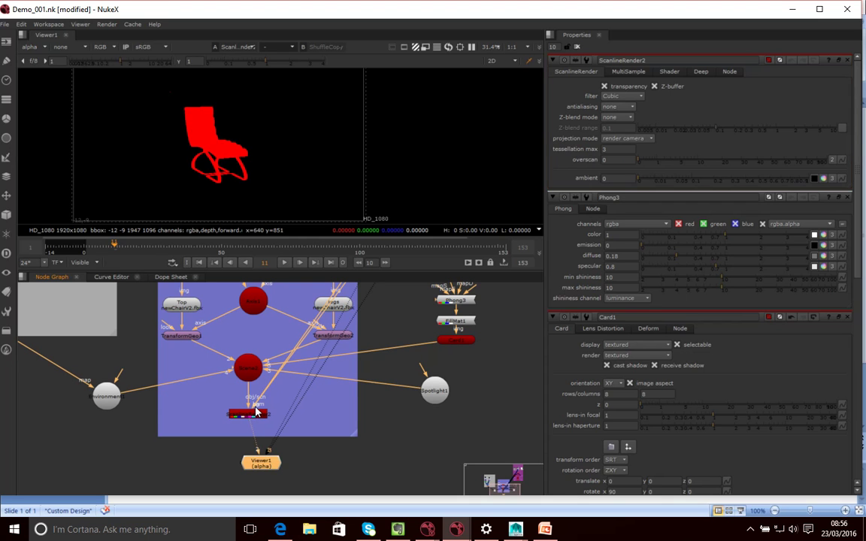
scroll(392, 350, down, 5)
scroll(440, 357, up, 5)
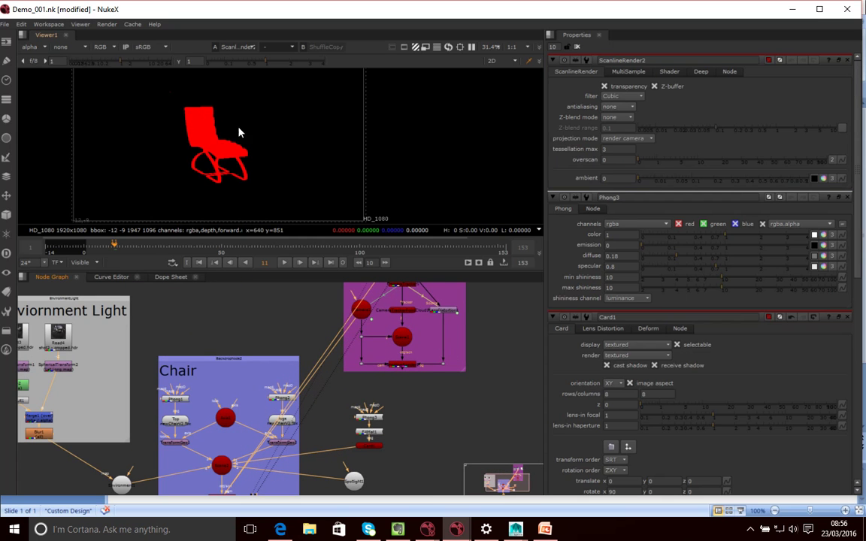
Step: Return the viewer to the rgb channels and disconnect the bg input of ScanlineRender2
click(31, 48)
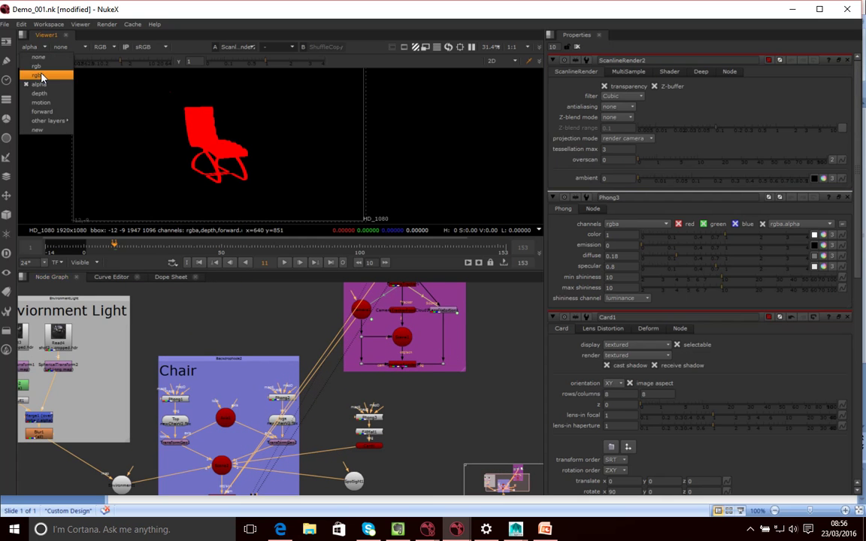
click(38, 66)
middle_drag(329, 299, 332, 395)
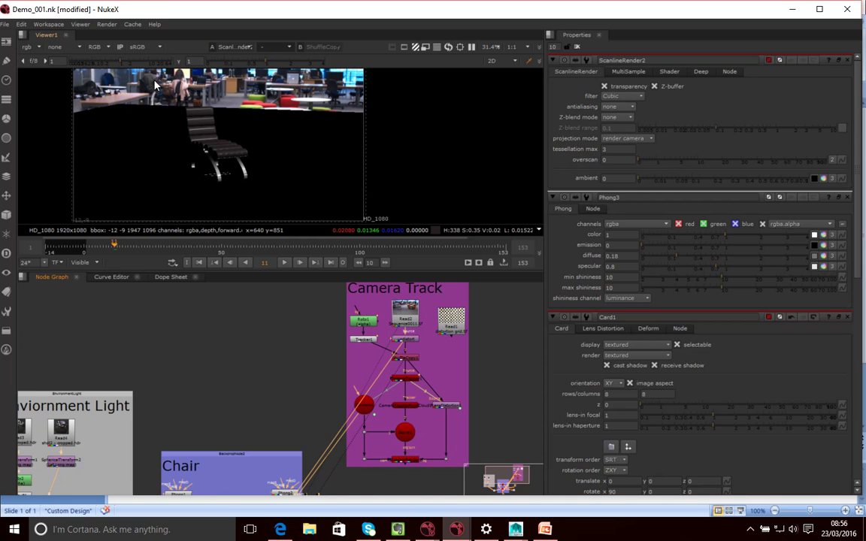
middle_drag(265, 389, 280, 223)
scroll(248, 421, up, 8)
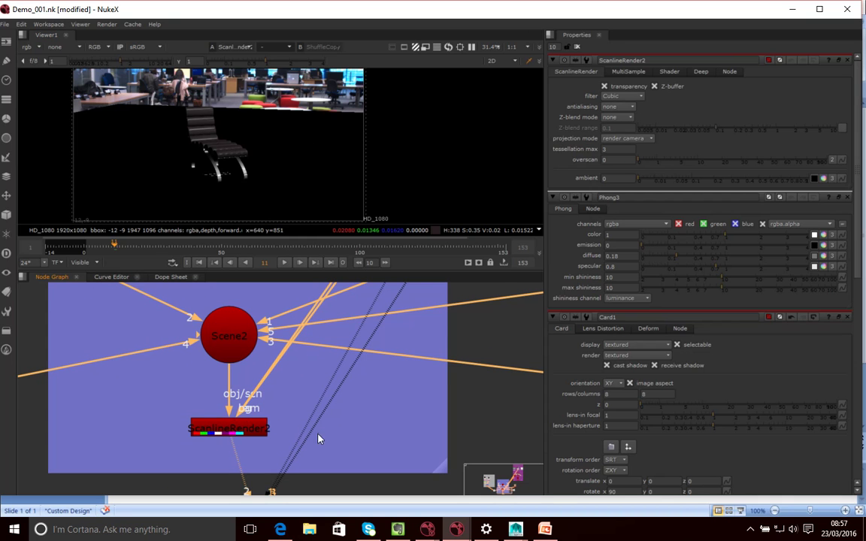
scroll(316, 413, down, 3)
drag(270, 389, 413, 418)
middle_drag(396, 405, 385, 366)
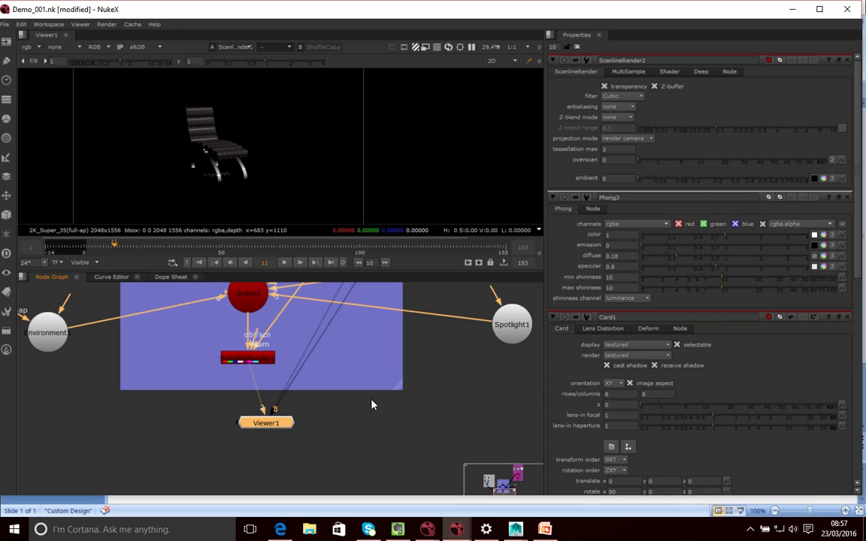
Step: Move Viewer1 lower and add a Merge node fed by ScanlineRender2 on its A input, placed below the Chair backdrop
drag(261, 433, 250, 465)
click(353, 422)
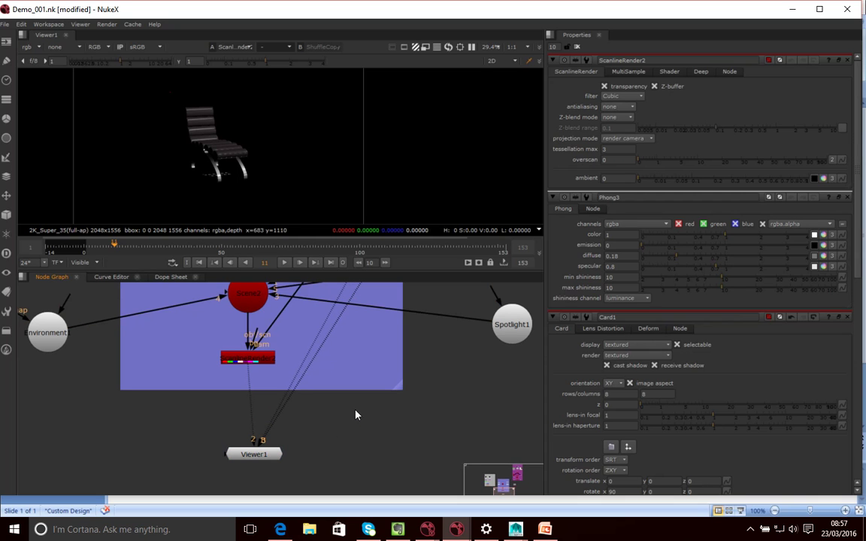
click(269, 359)
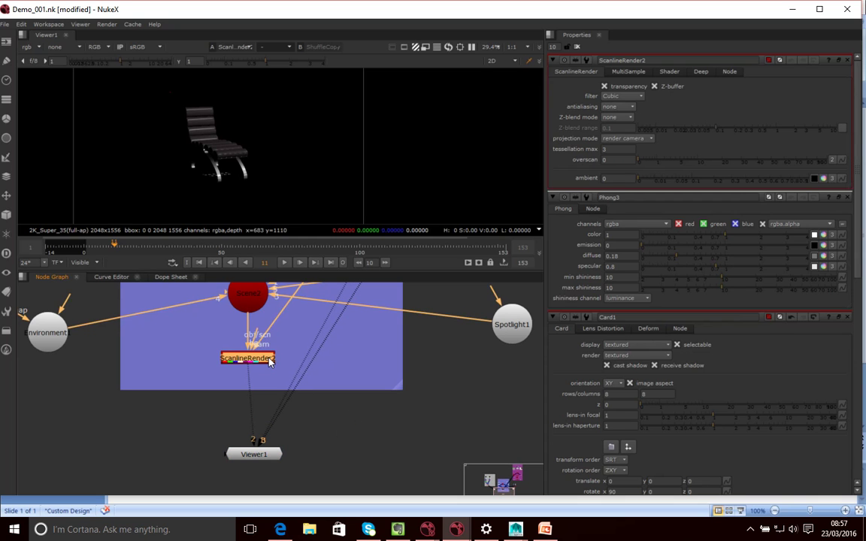
key(m)
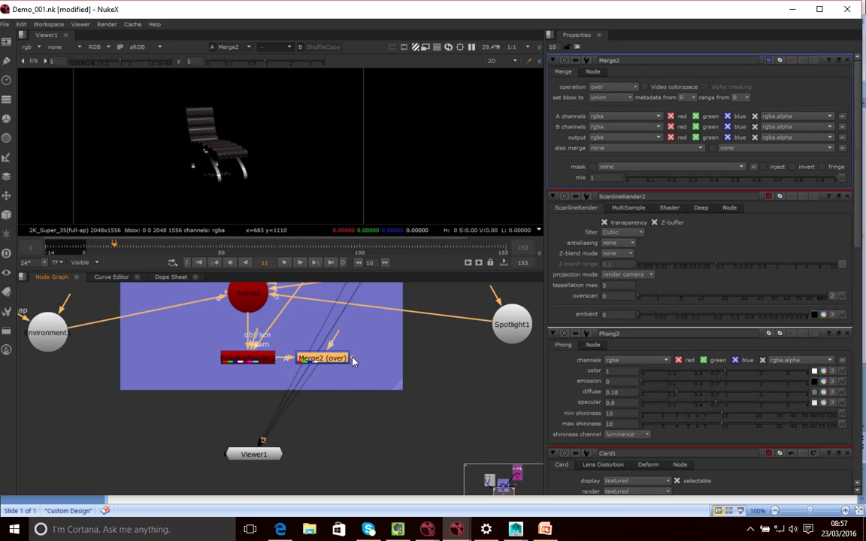
drag(331, 359, 323, 411)
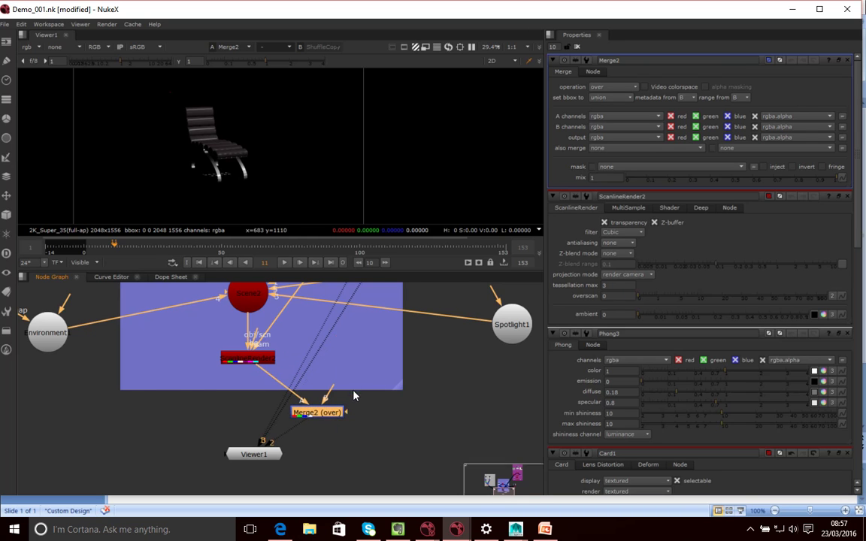
Step: Bring Merge2 next to the Camera Track group and connect its B input to the undistort node
scroll(360, 379, down, 3)
scroll(409, 430, down, 5)
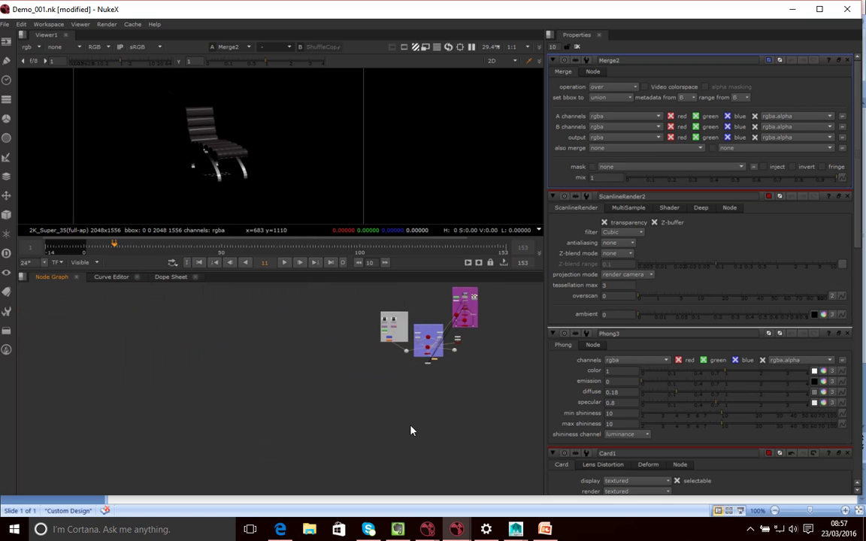
scroll(463, 359, up, 8)
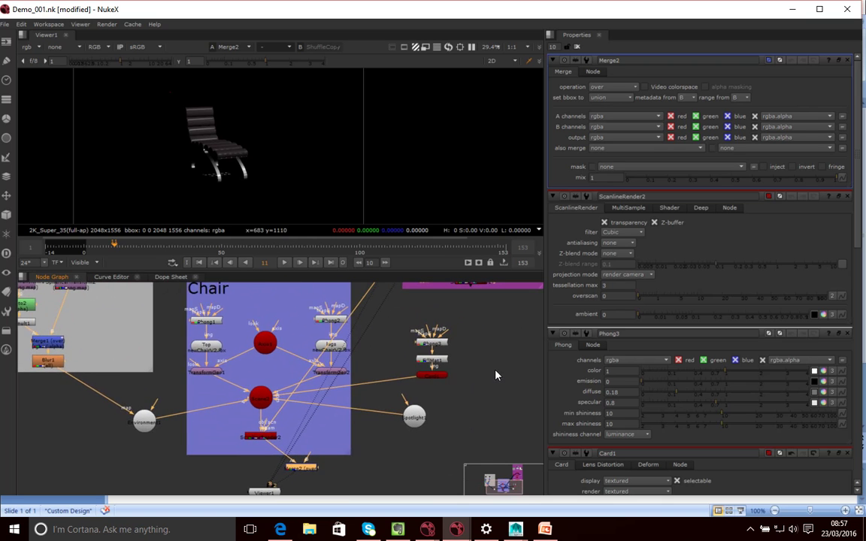
scroll(494, 367, down, 4)
scroll(466, 390, up, 2)
scroll(400, 347, down, 2)
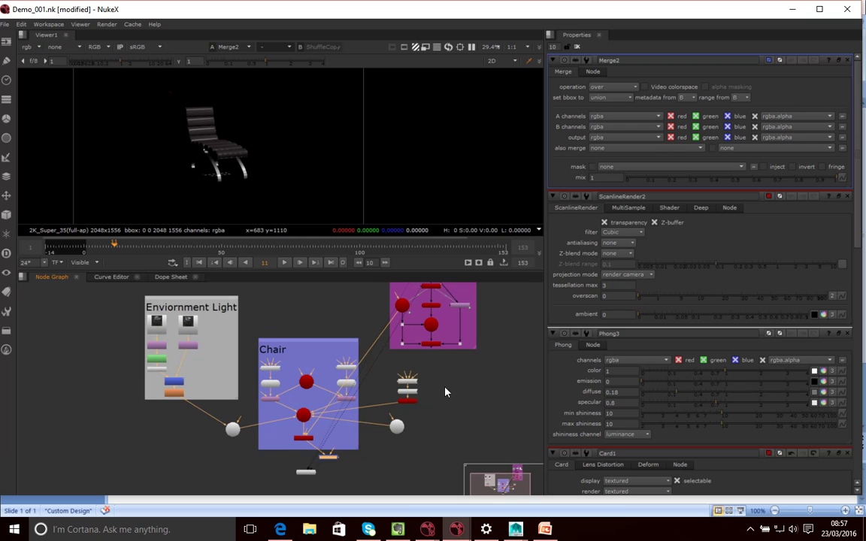
middle_drag(400, 347, 384, 362)
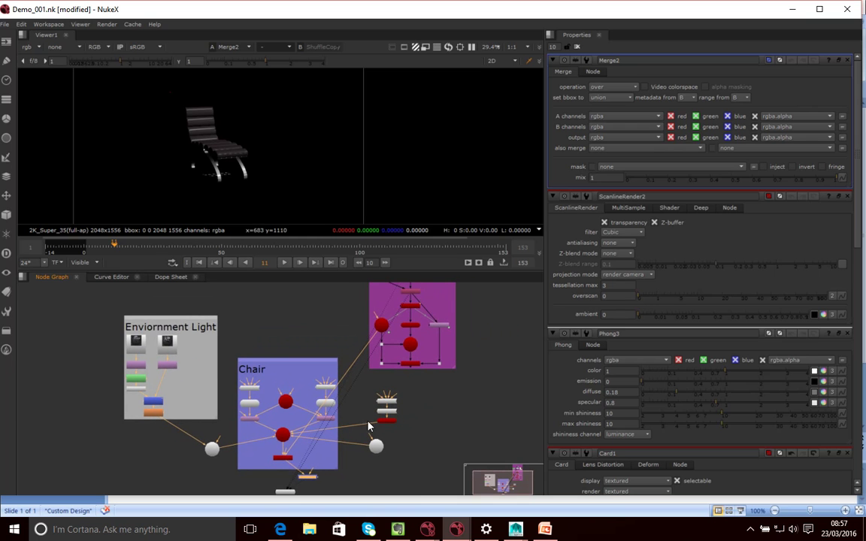
scroll(353, 432, up, 2)
middle_drag(334, 434, 342, 412)
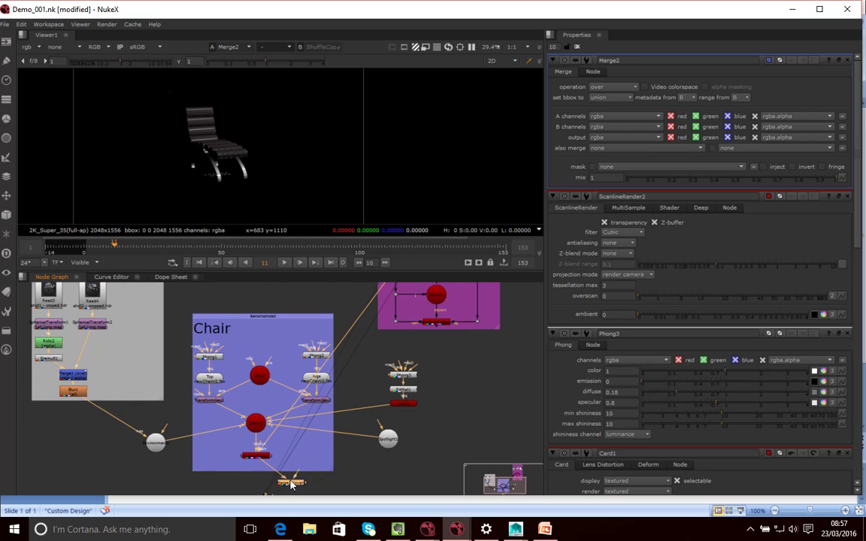
drag(291, 480, 350, 271)
key(space)
scroll(361, 282, up, 1)
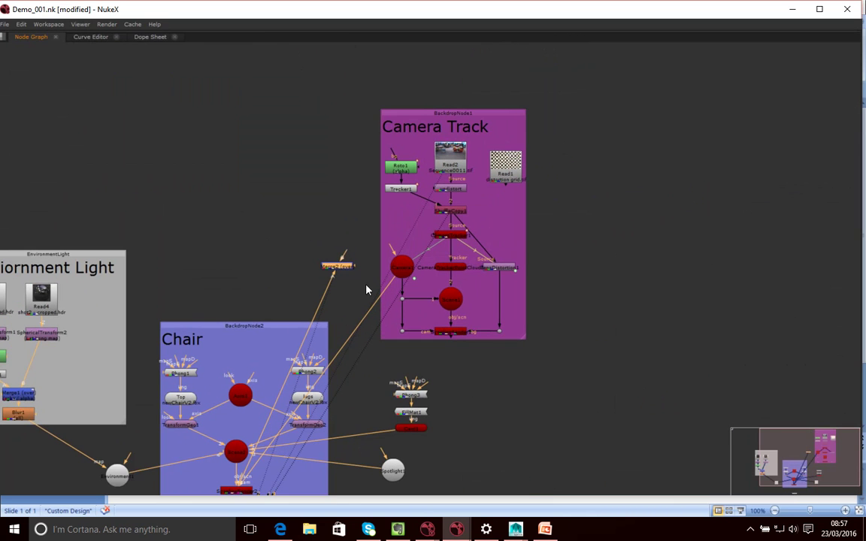
key(space)
key(space)
middle_drag(369, 390, 411, 325)
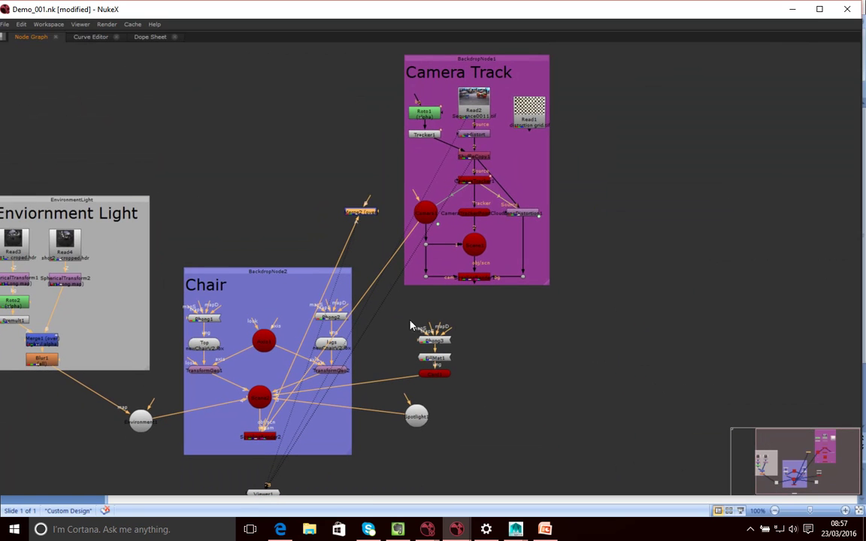
drag(363, 194, 474, 135)
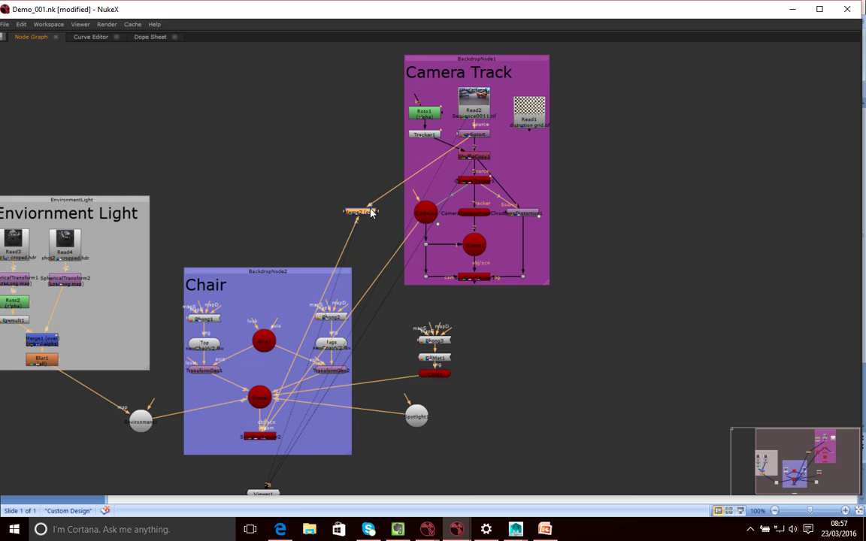
Step: Place Merge2 back beneath the Chair backdrop near ScanlineRender2 and move the playhead to frame 39
drag(372, 210, 346, 536)
drag(351, 492, 277, 413)
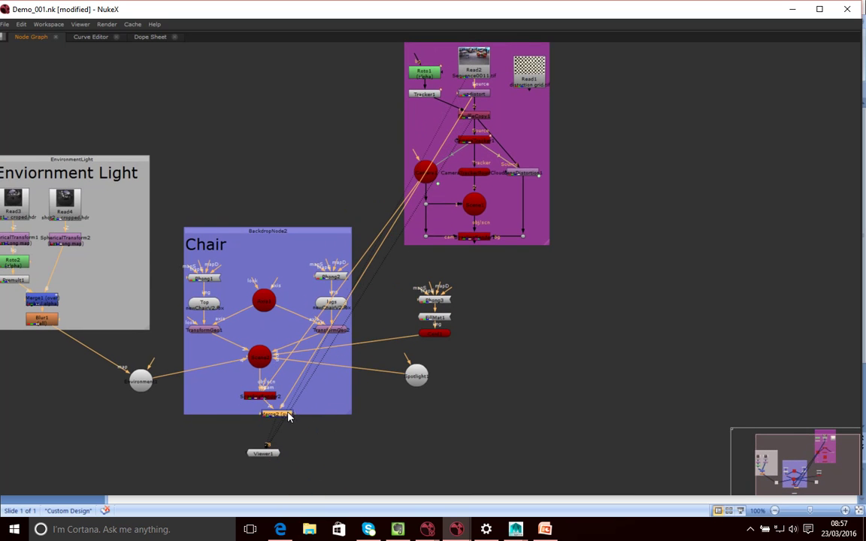
key(space)
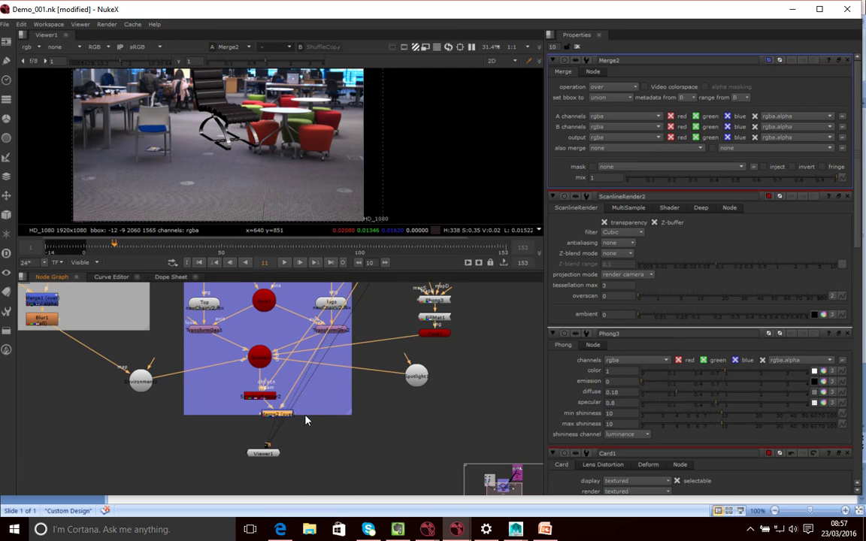
drag(283, 414, 283, 419)
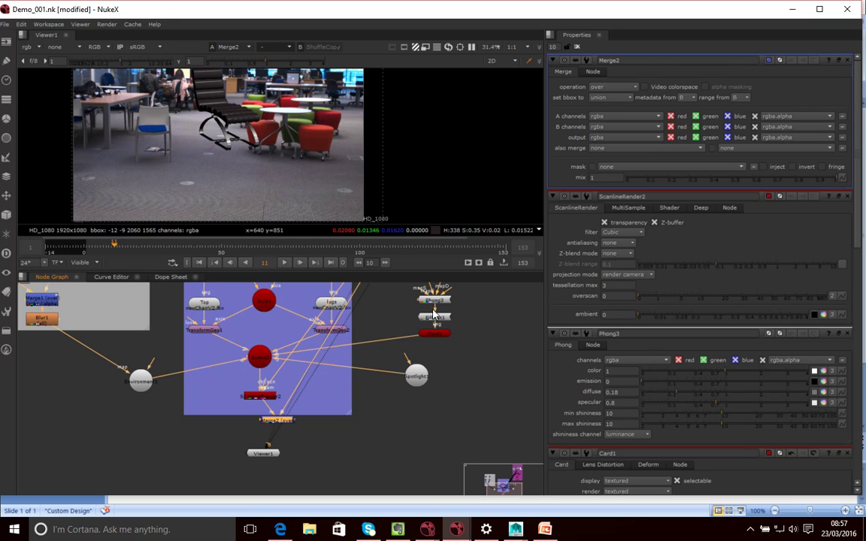
drag(276, 422, 298, 426)
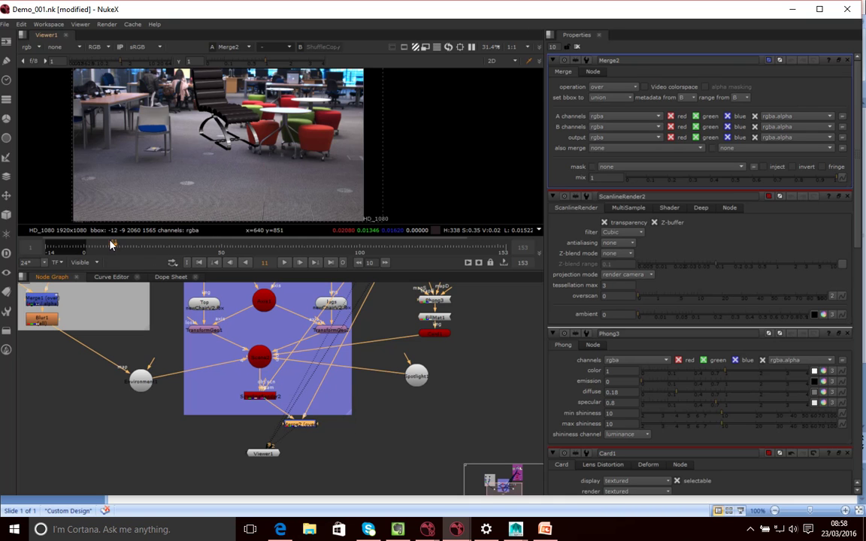
click(193, 251)
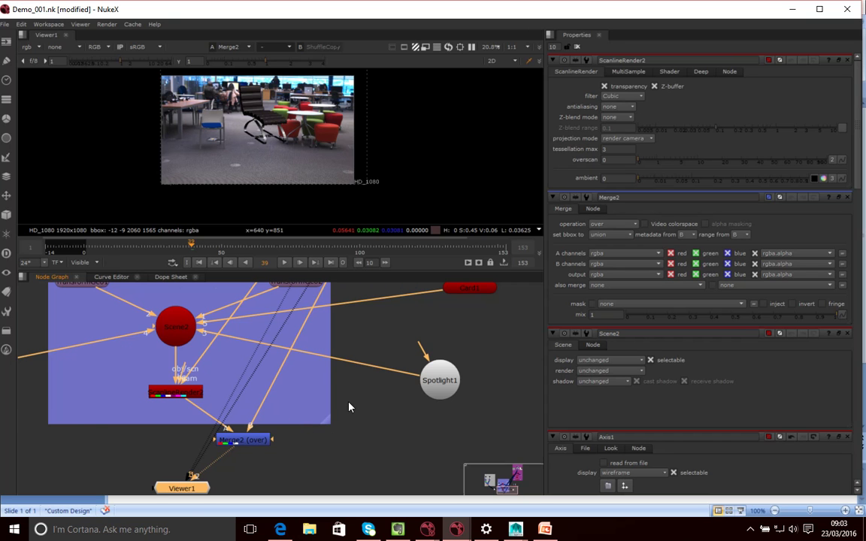
Step: Connect the bg input of ScanlineRender2 to the undistort node in the Camera Track group
scroll(348, 408, down, 2)
middle_drag(335, 413, 295, 479)
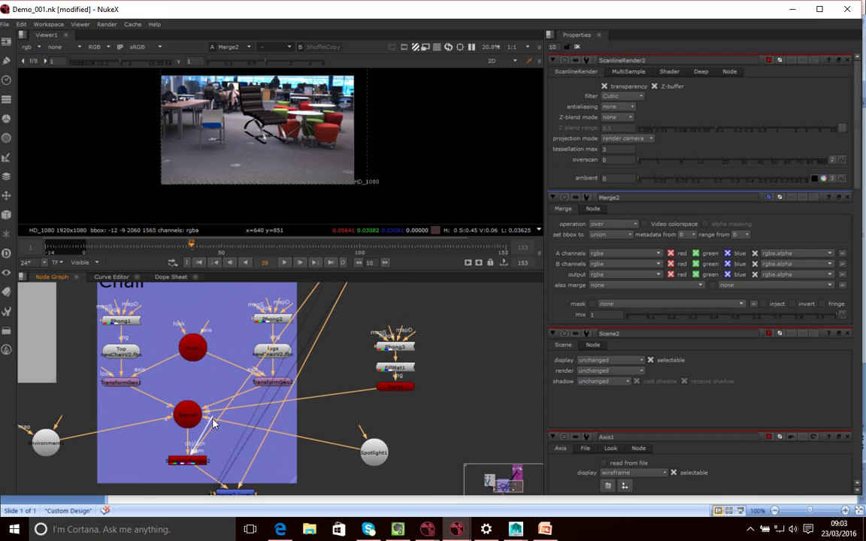
key(space)
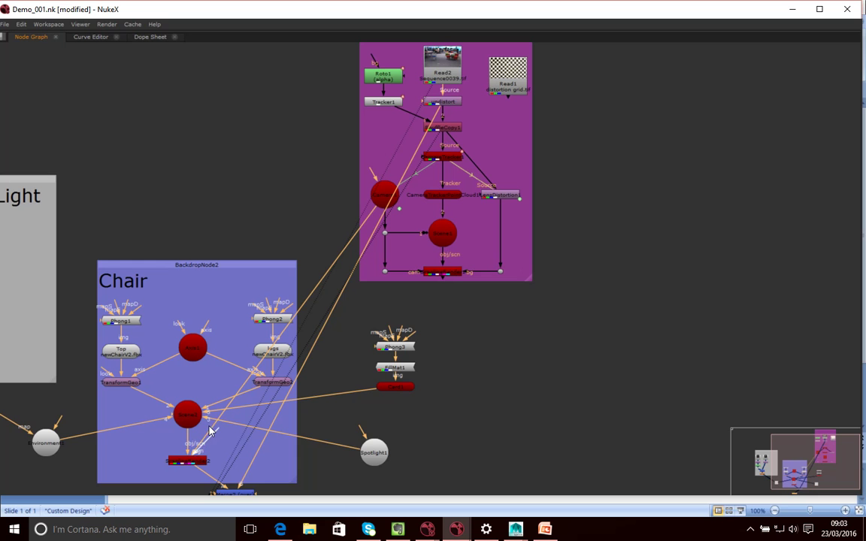
drag(215, 432, 454, 98)
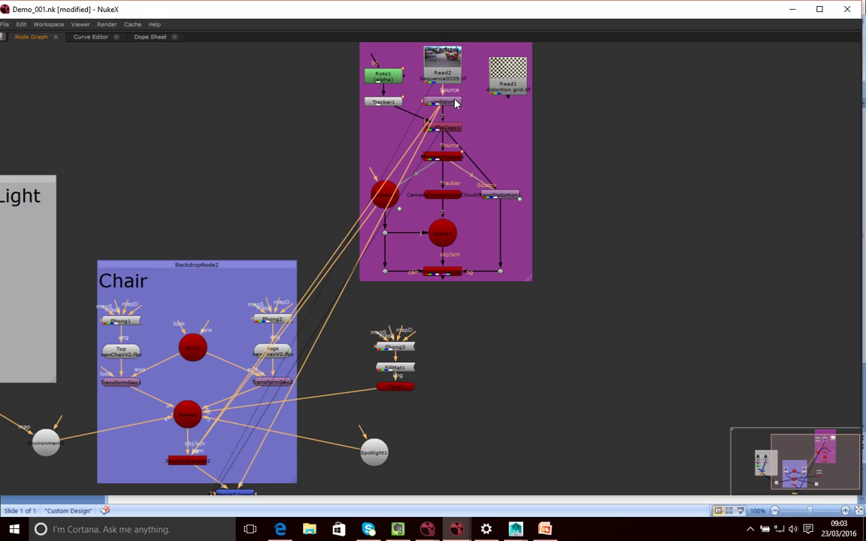
Step: Restore the full workspace layout and review ScanlineRender2's multisampling settings and projection mode options
key(space)
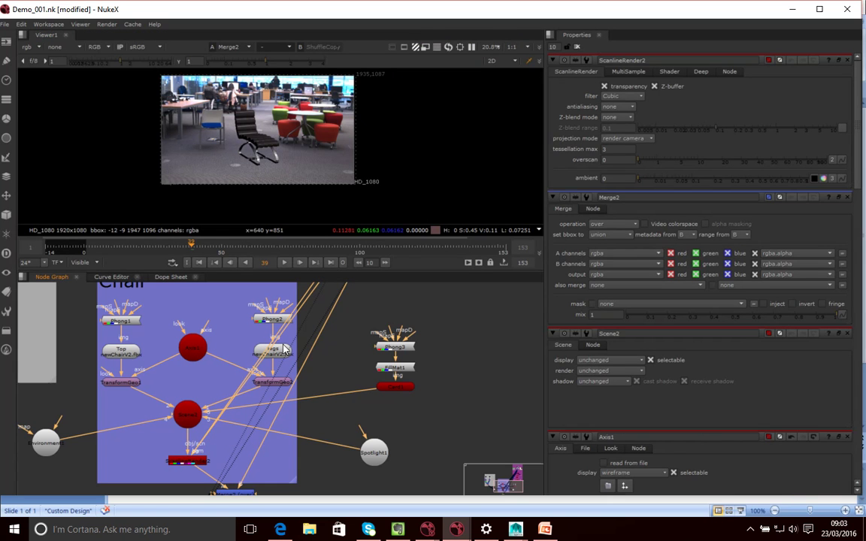
middle_drag(290, 440, 314, 402)
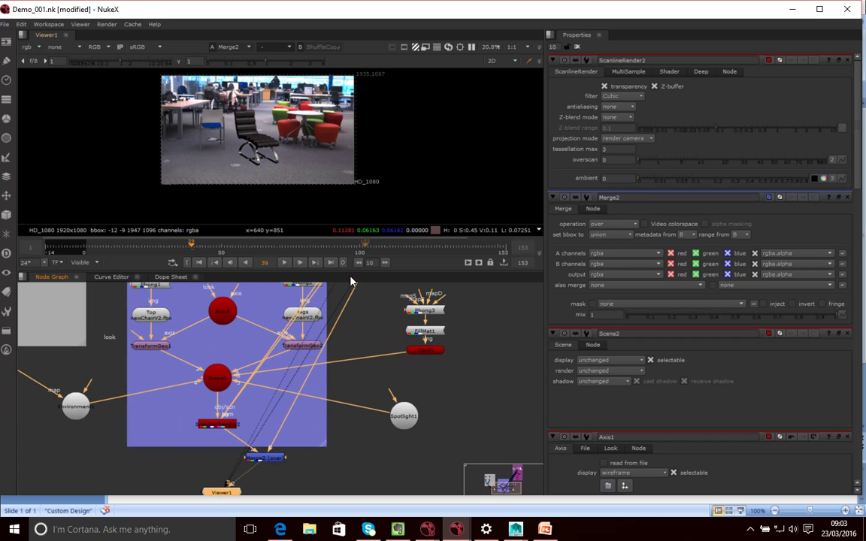
click(218, 426)
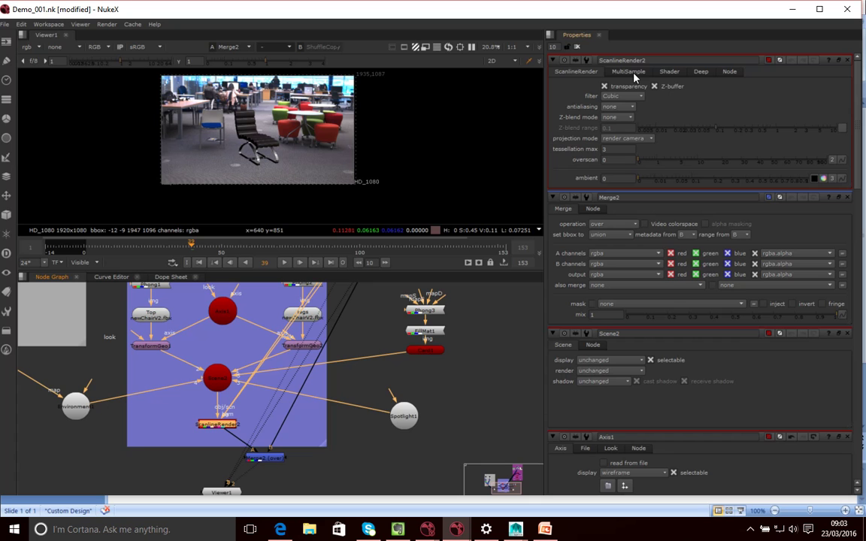
click(669, 71)
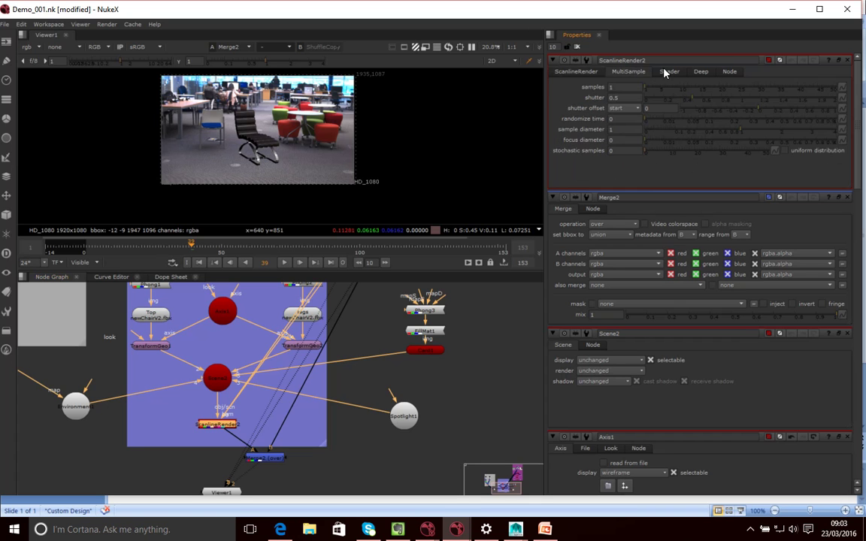
click(583, 73)
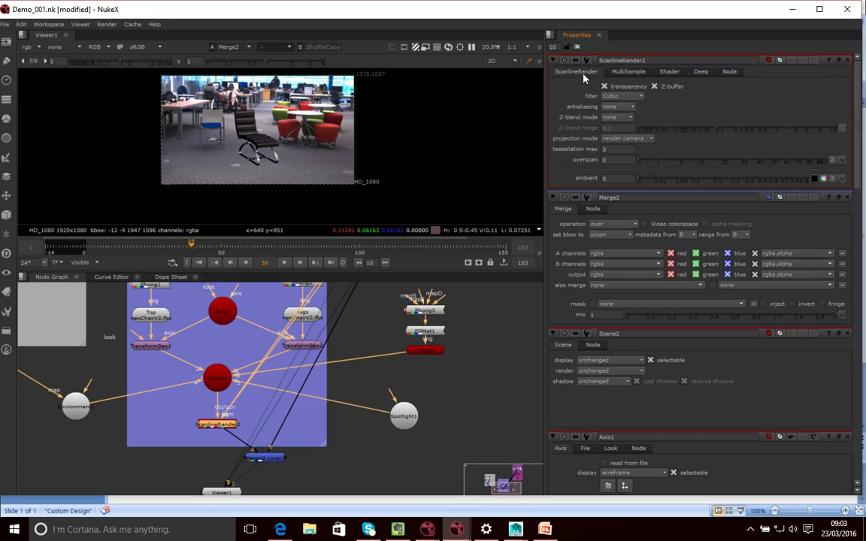
click(627, 139)
click(706, 139)
Step: Move Spotlight1 closer to the Chair backdrop and enable cast shadows in its shadow settings
drag(402, 425, 374, 396)
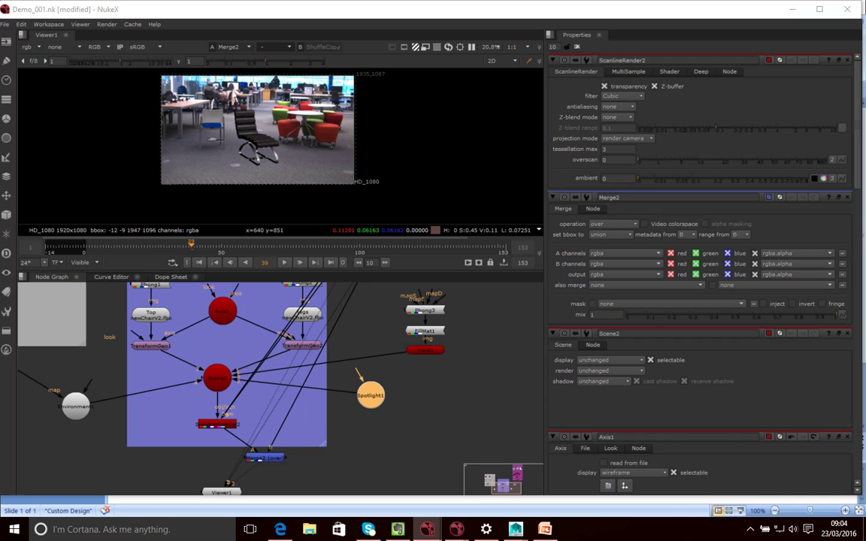
double_click(370, 395)
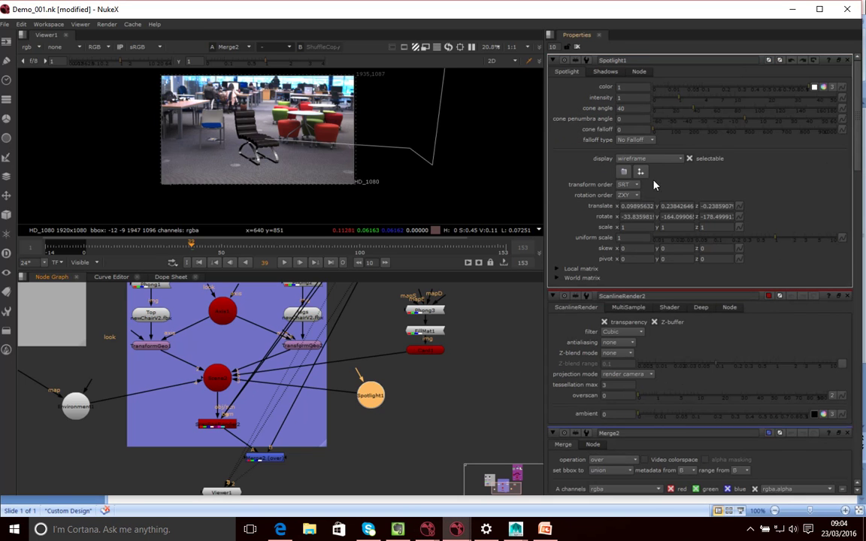
click(605, 71)
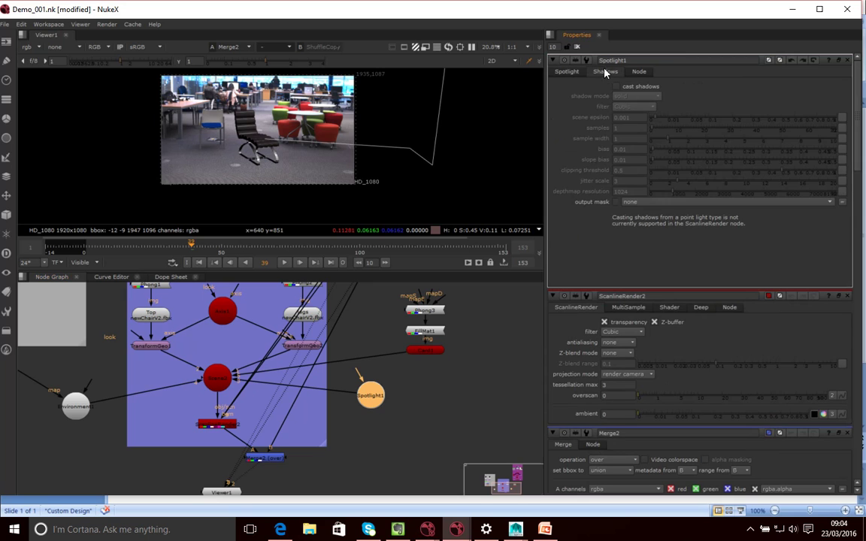
click(615, 88)
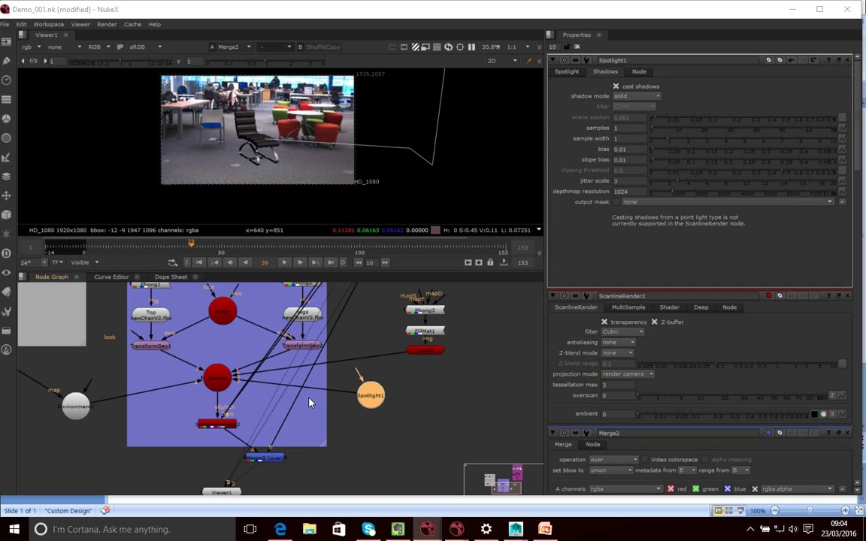
Step: Set Spotlight1's shadow output mask to a new channel spotlight.shadow, creating the spotlight layer, and shift the node slightly away from the backdrop
click(637, 202)
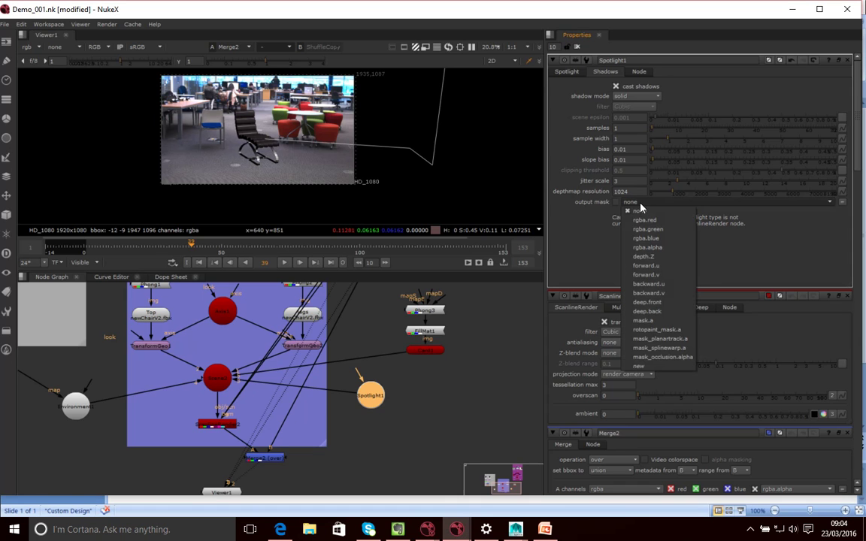
click(643, 367)
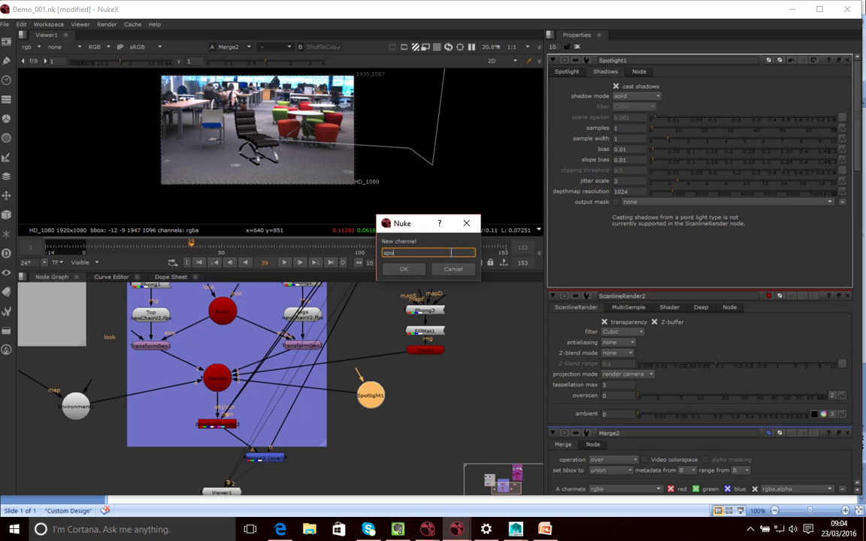
text(spotlight.shadow)
click(404, 269)
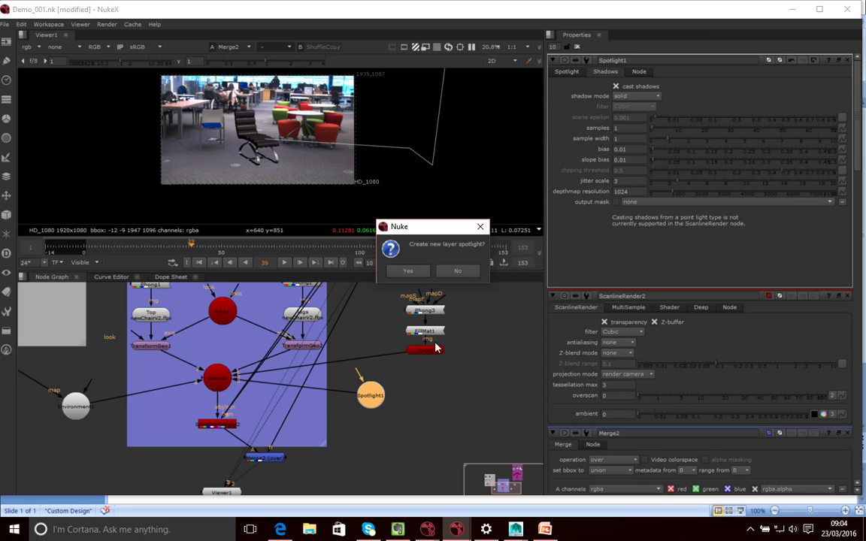
click(417, 273)
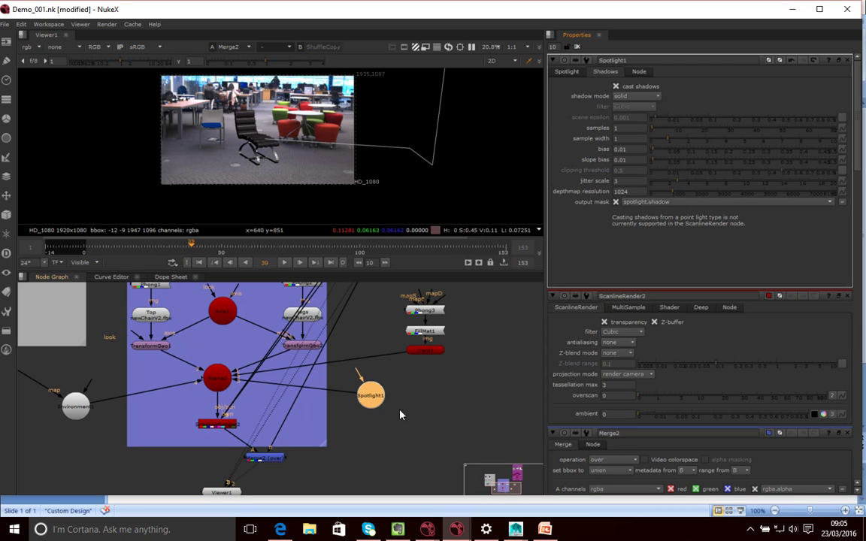
mouse_move(382, 401)
mouse_down()
mouse_move(410, 397)
mouse_move(390, 409)
mouse_up()
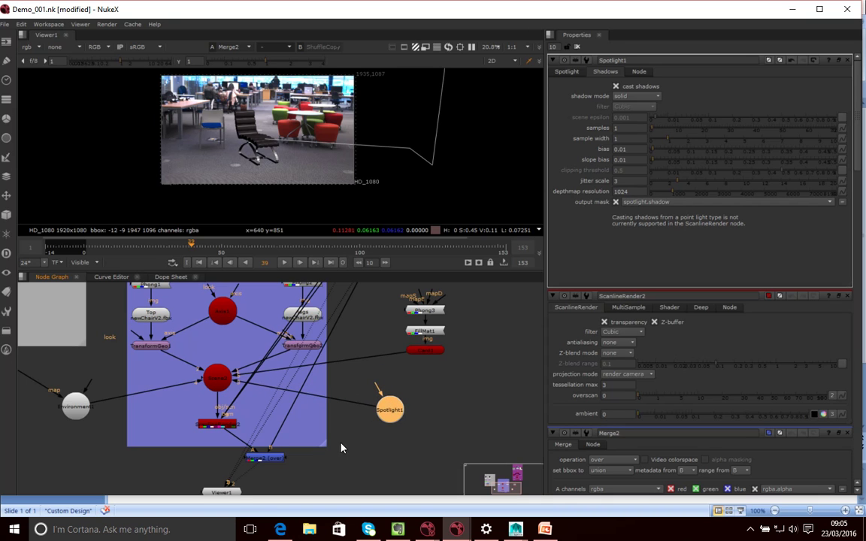
Step: View Merge2 in Viewer1 and display its spotlight layer
click(239, 468)
click(265, 459)
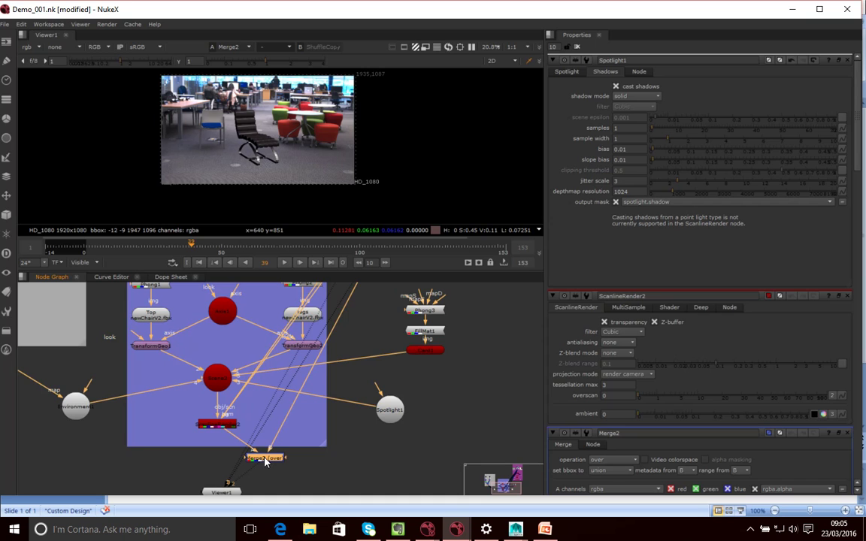
key(1)
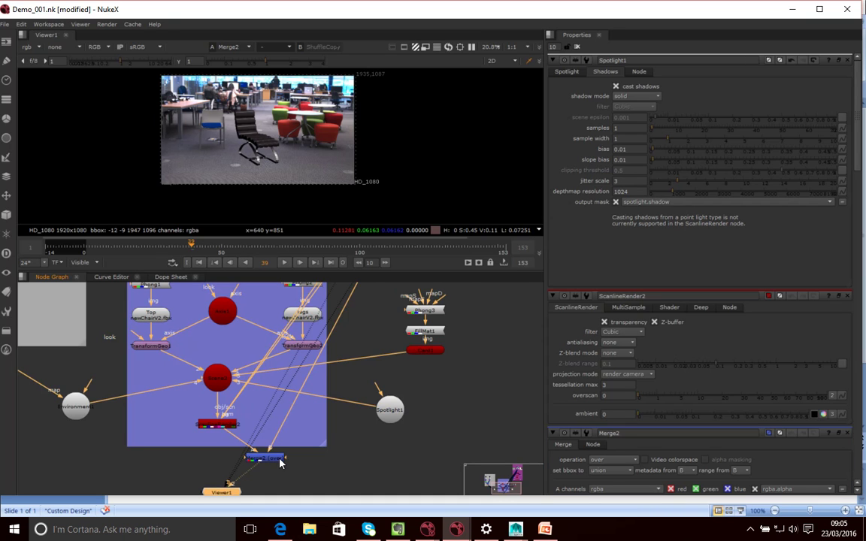
click(36, 48)
mouse_move(39, 94)
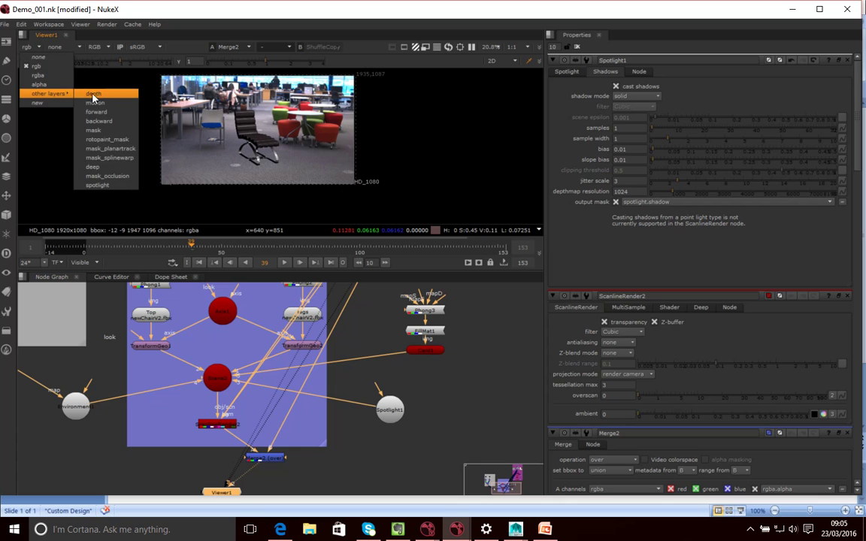
click(98, 184)
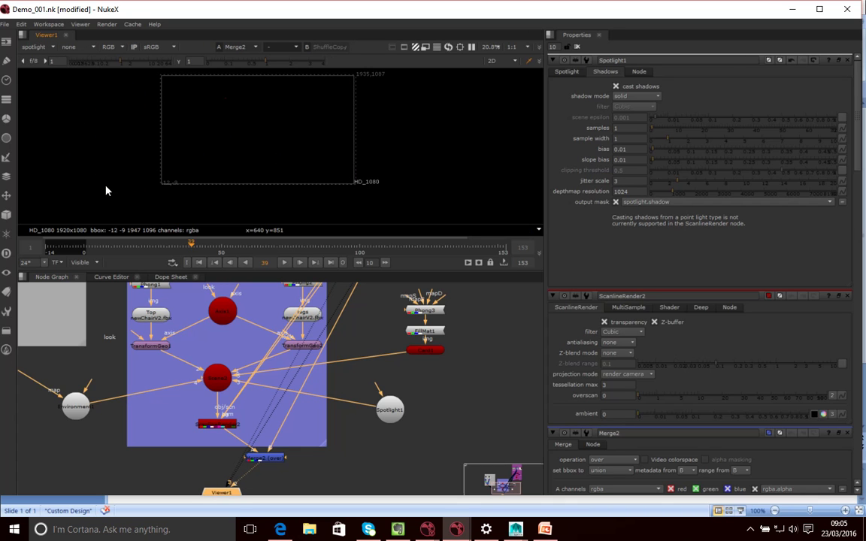
Step: Switch the viewer display to alpha and check the available layers and alpha channels for the Merge2 output
click(93, 48)
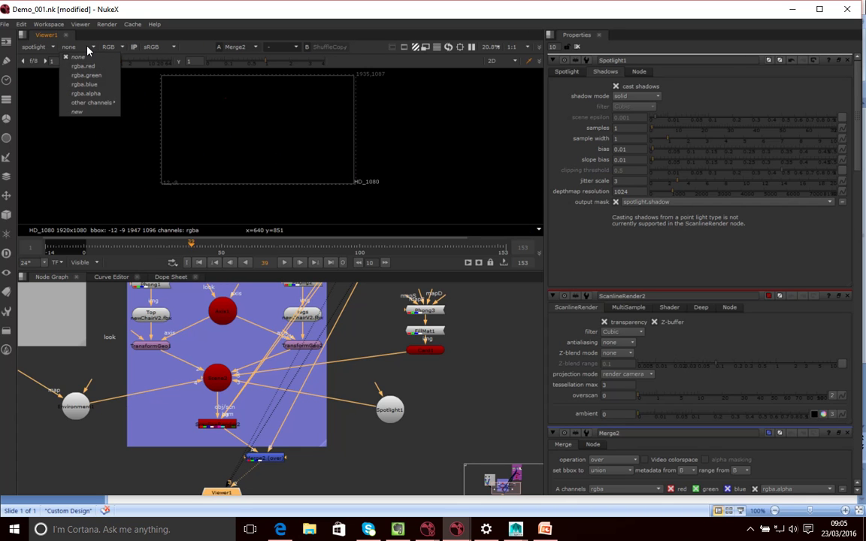
click(113, 47)
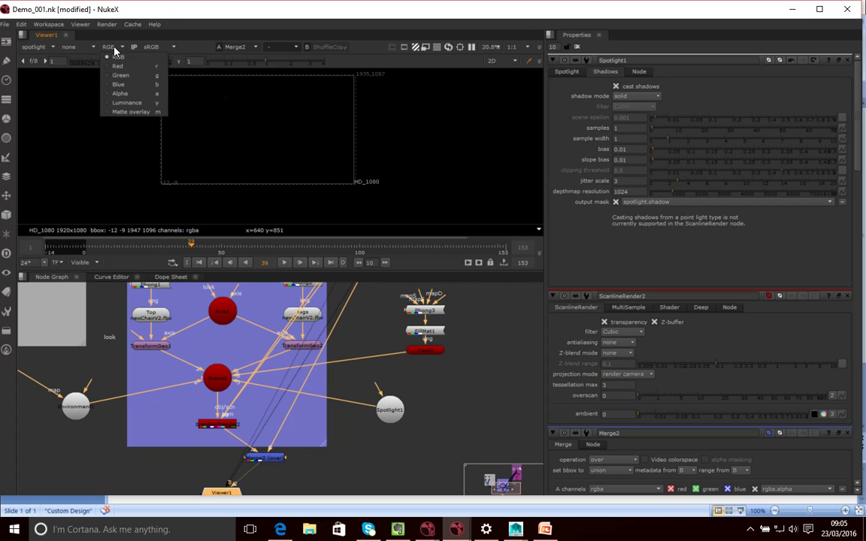
click(113, 93)
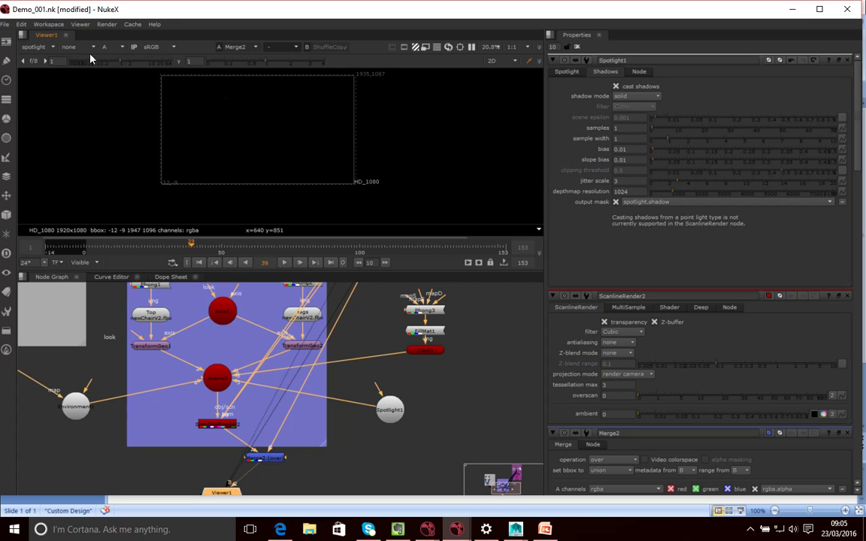
click(37, 47)
mouse_move(54, 104)
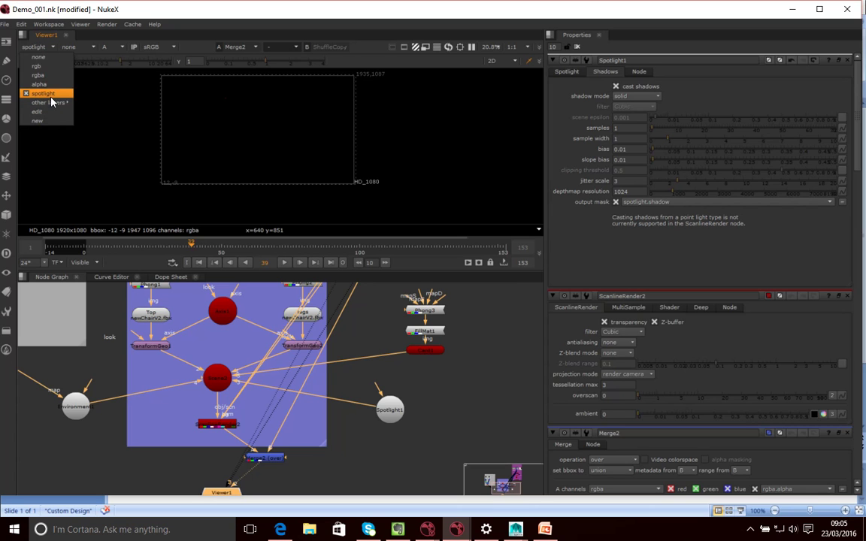
click(72, 47)
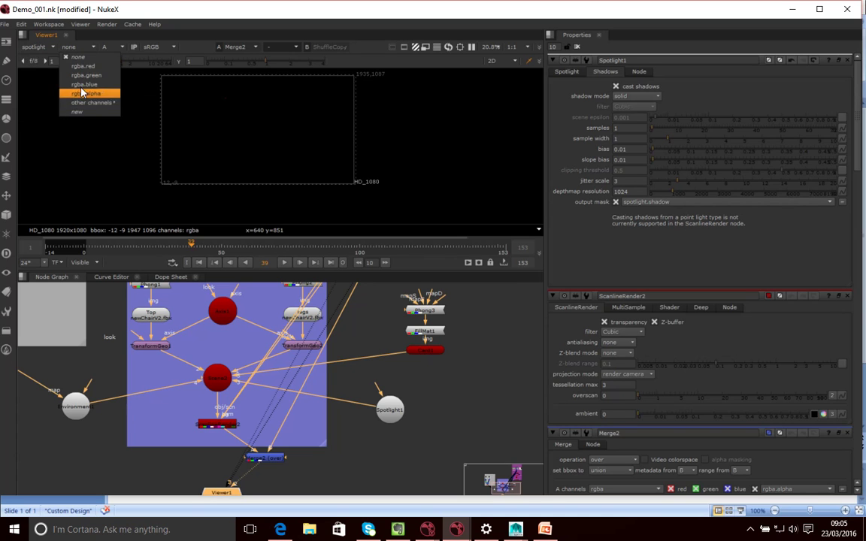
click(35, 47)
click(35, 48)
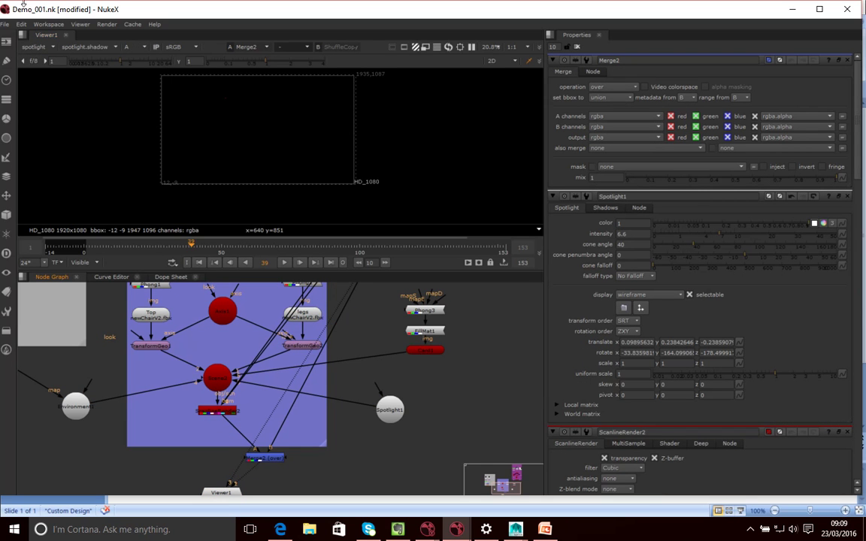
Step: Open ScanlineRender2's properties and view its shadow output through the first input of Viewer1
click(216, 413)
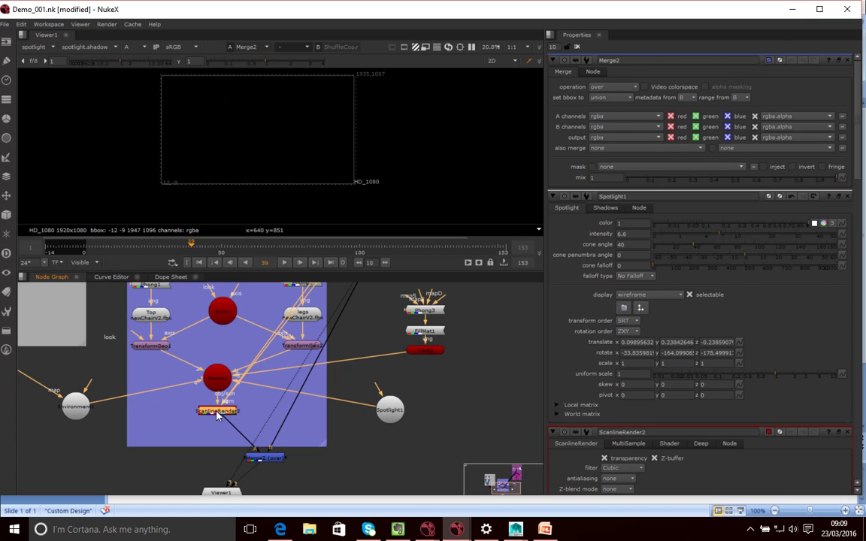
double_click(216, 413)
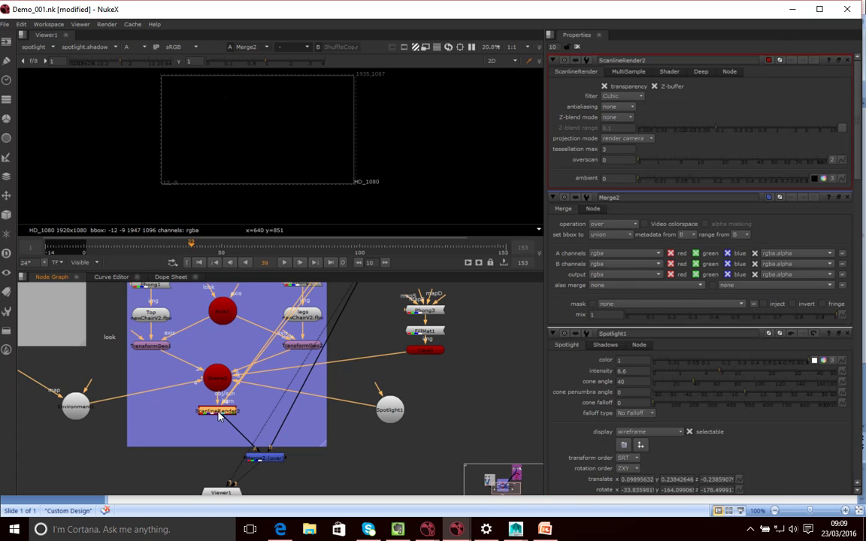
key(2)
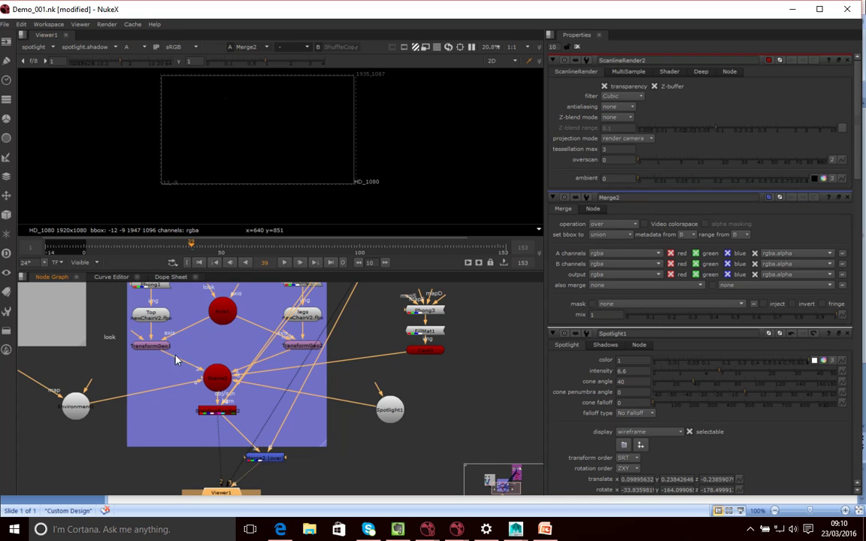
click(219, 413)
key(1)
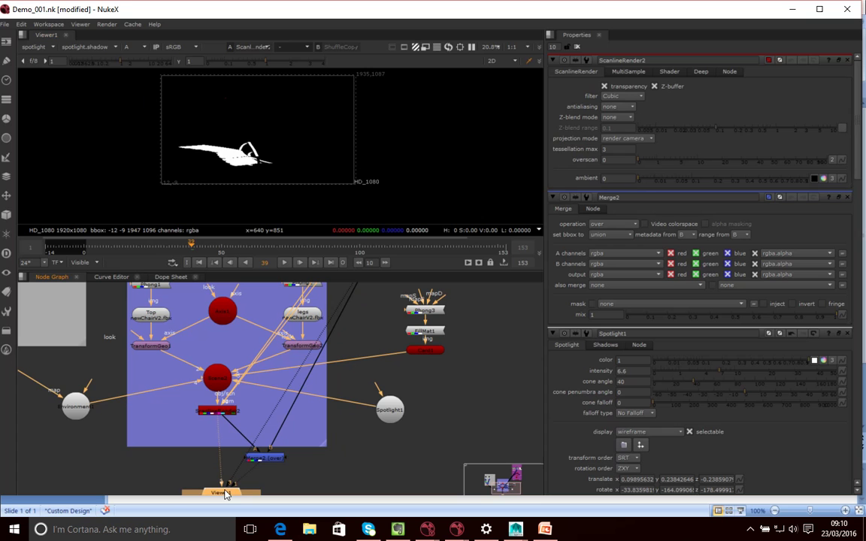
Step: Set the viewer's alpha channel to none and its display to RGB for the spotlight layer
click(95, 48)
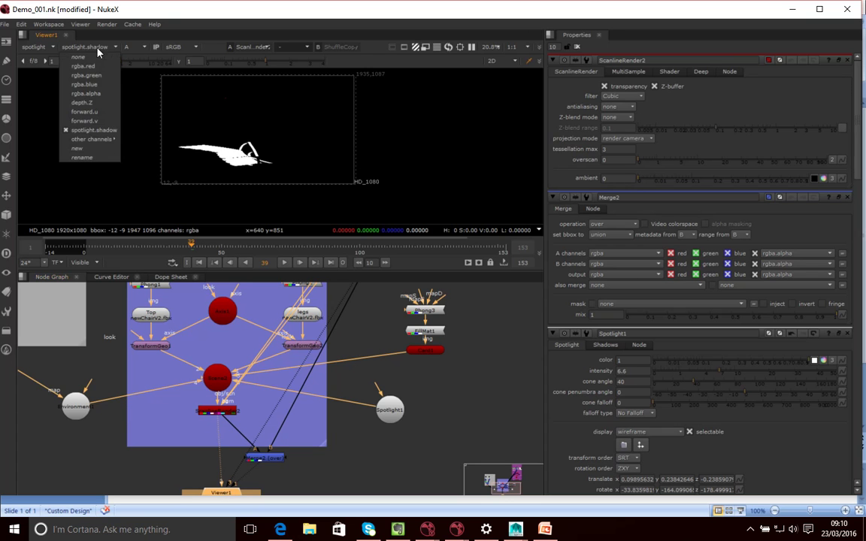
click(35, 47)
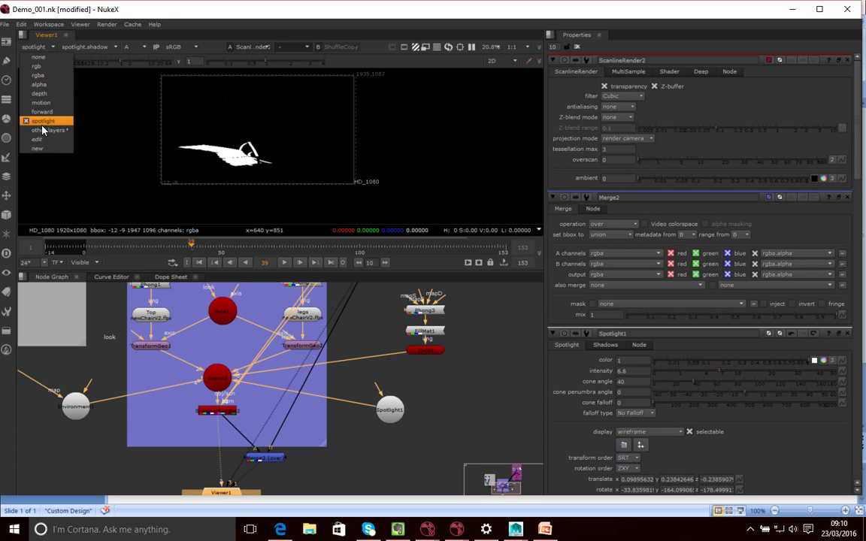
click(85, 47)
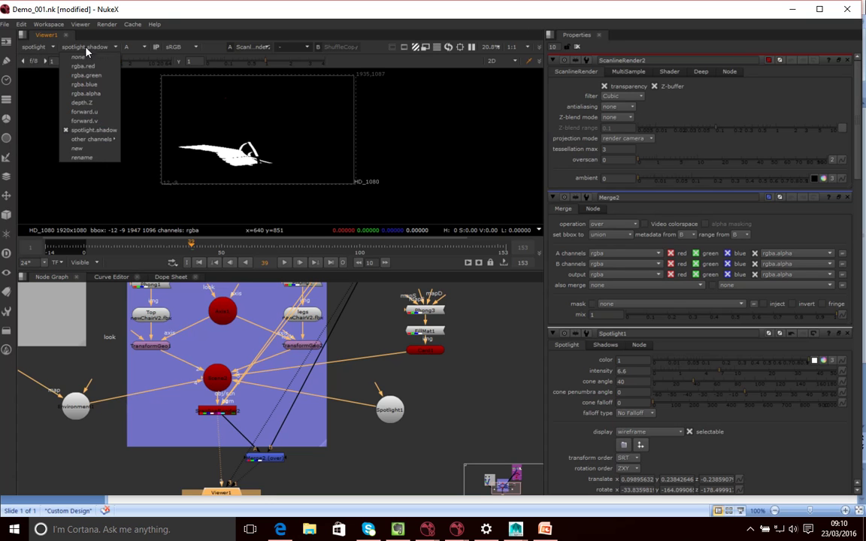
click(78, 56)
click(91, 47)
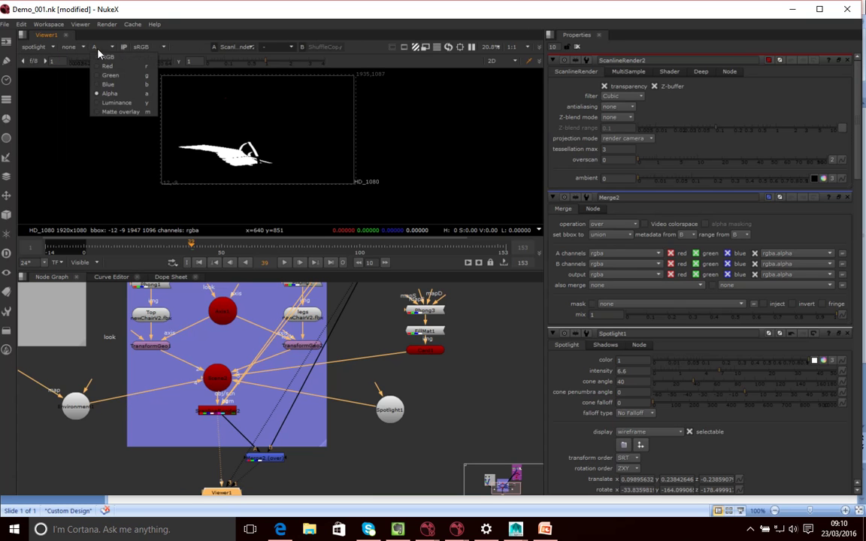
click(98, 58)
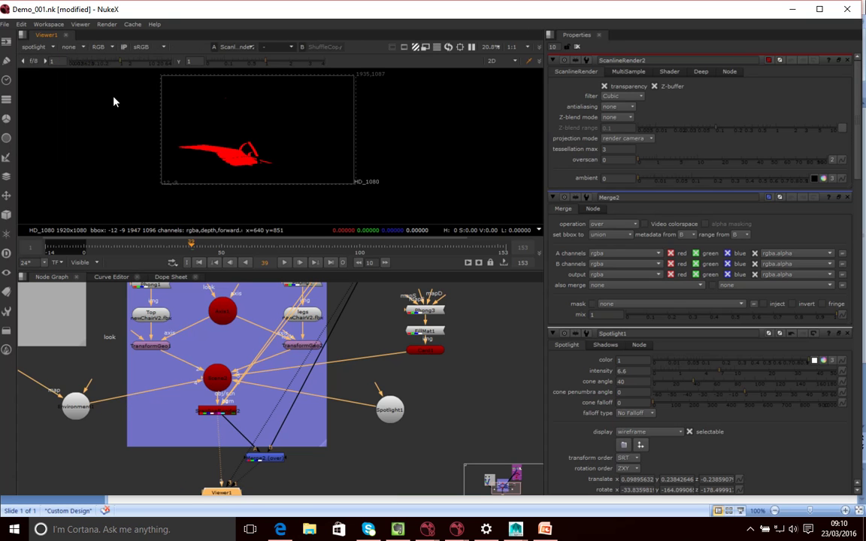
Step: Check the viewer's layer list and view Merge2 again with the spotlight layer displayed
click(34, 46)
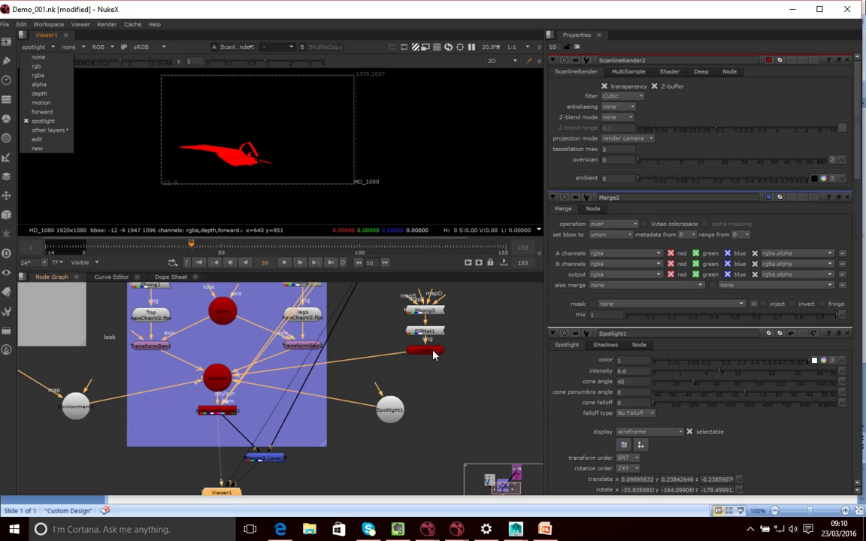
click(272, 458)
key(1)
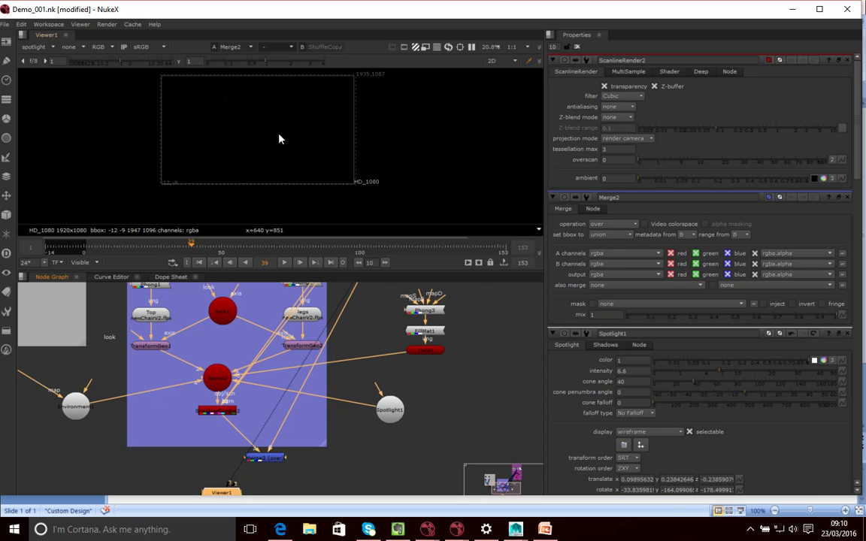
Step: Open Merge2's properties and also merge the spotlight.shadow channel
double_click(263, 457)
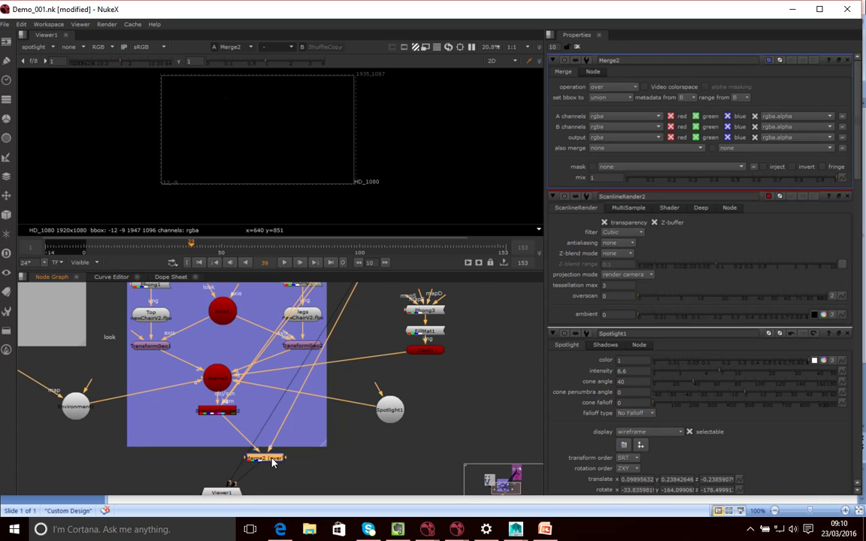
click(689, 149)
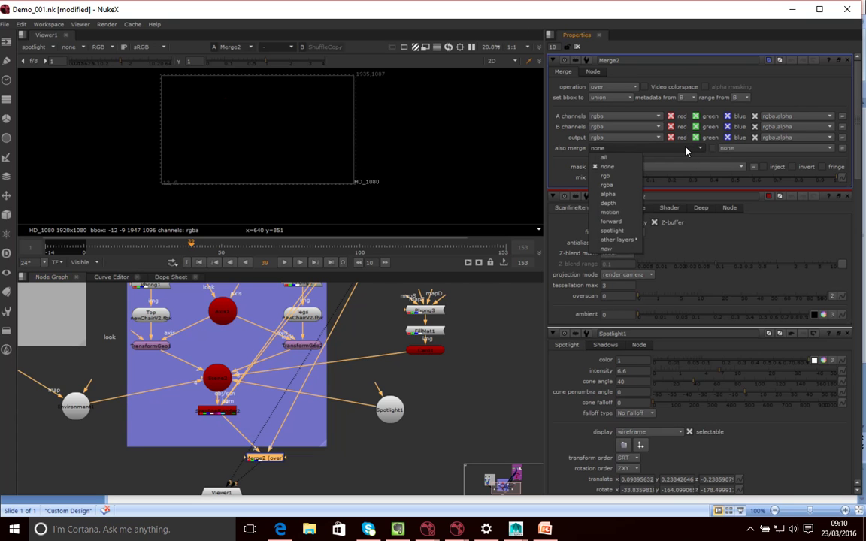
click(744, 149)
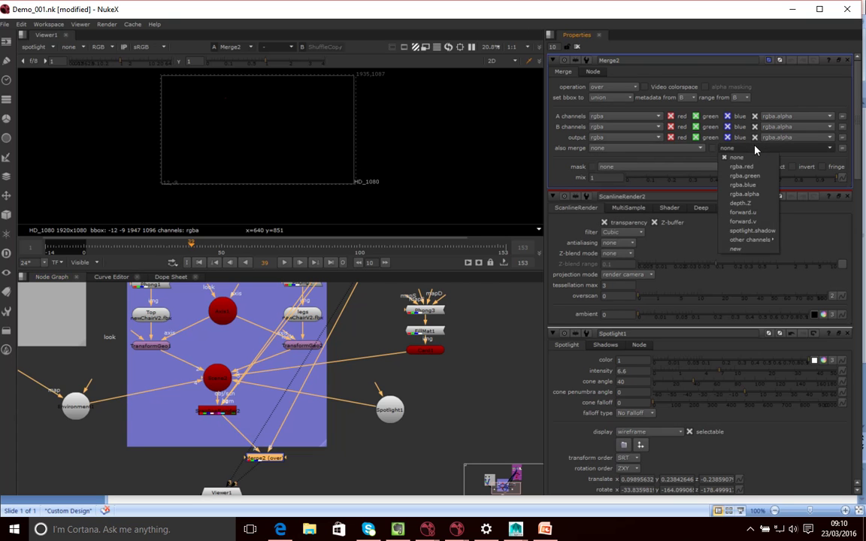
click(741, 232)
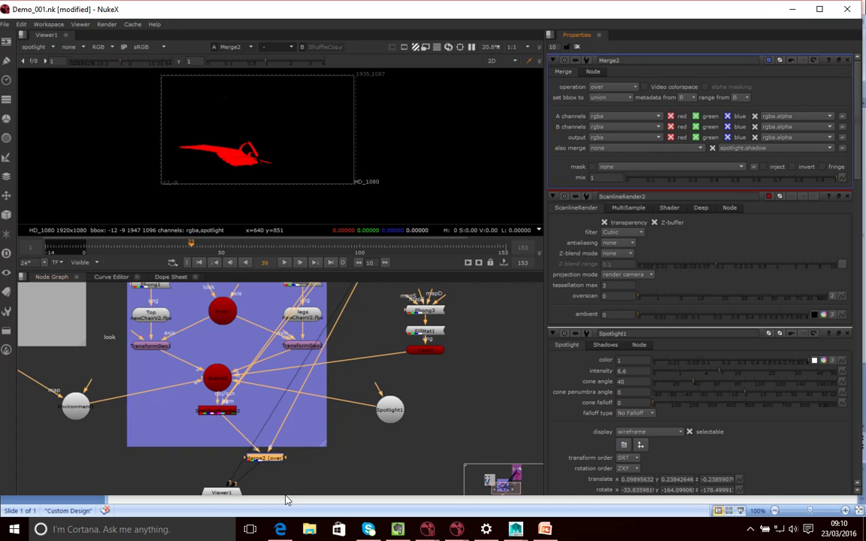
Step: Tidy the node graph by moving Merge2 below the chair backdrop and Viewer1 further down, leaving room for more nodes
drag(278, 463, 293, 454)
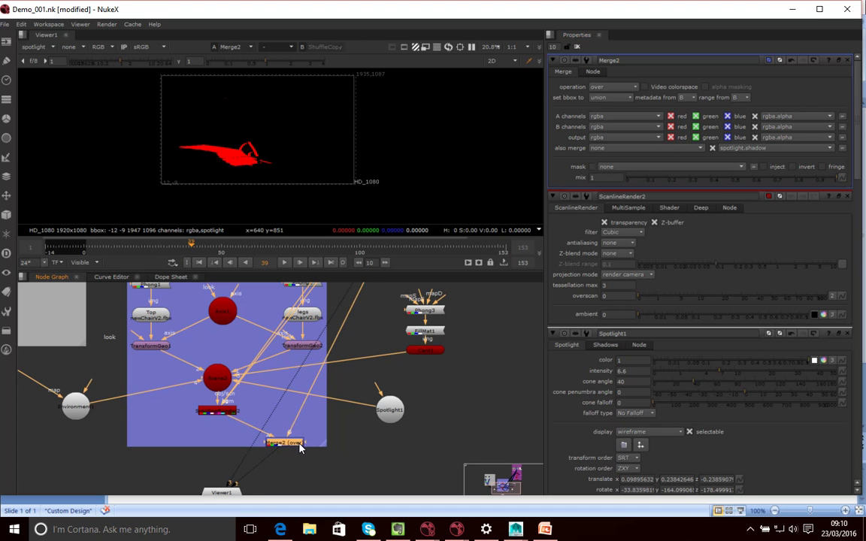
click(291, 449)
click(293, 456)
click(287, 441)
drag(287, 445, 286, 472)
scroll(286, 469, down, 2)
scroll(275, 487, up, 2)
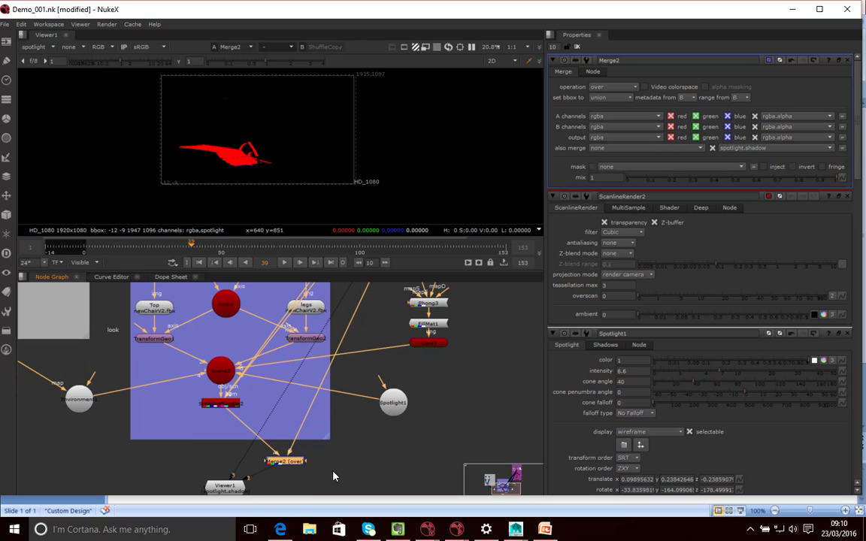
middle_drag(371, 464, 369, 395)
drag(232, 422, 215, 462)
Step: Add a Grade node after Merge2 and set the viewer's displayed layer back to rgb
click(293, 396)
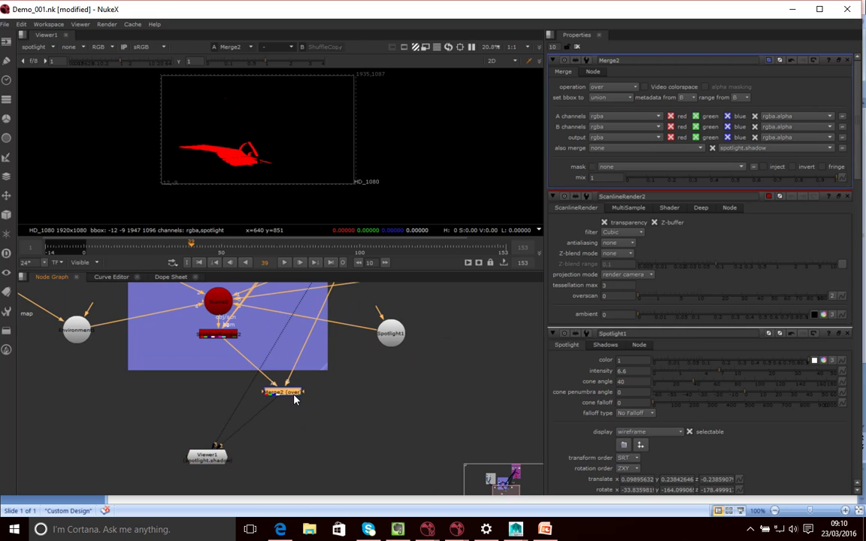
key(g)
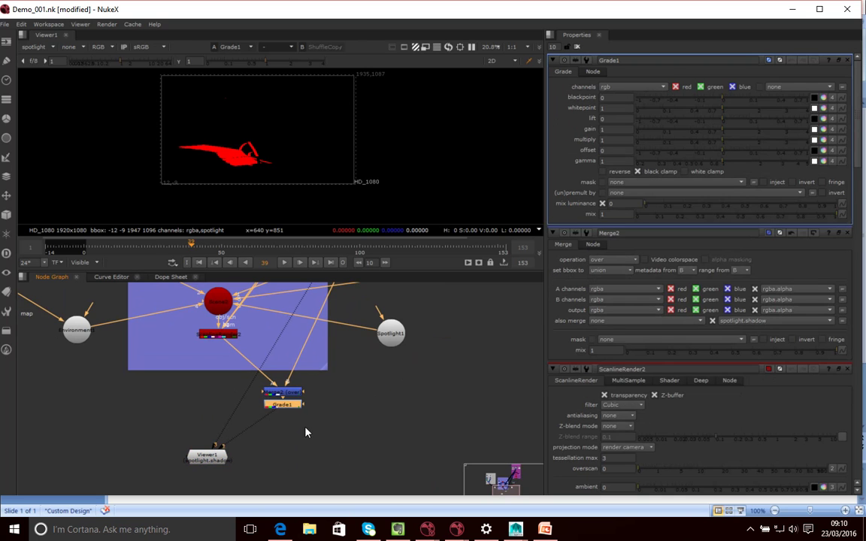
click(36, 47)
click(40, 63)
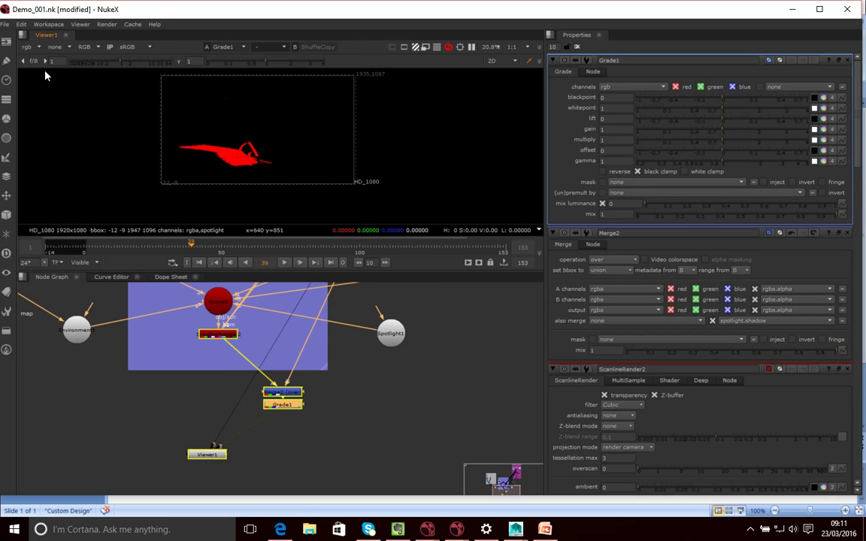
click(305, 414)
click(293, 406)
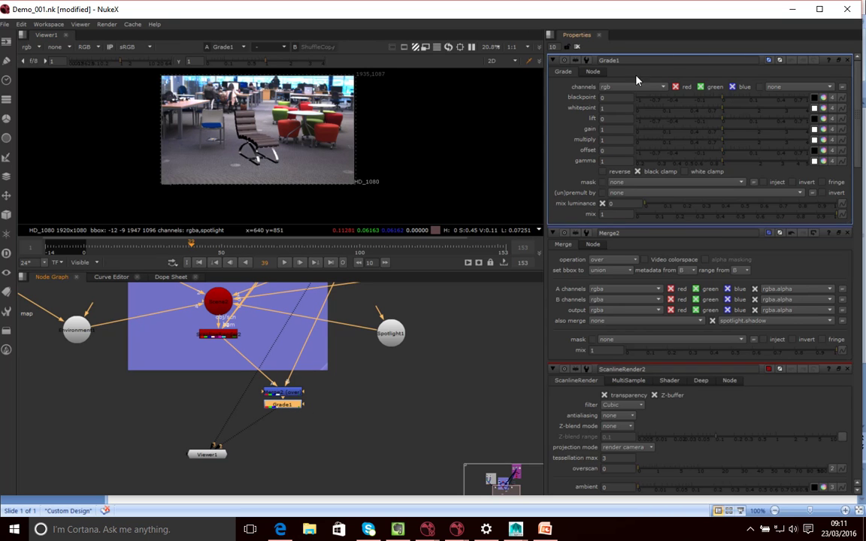
Step: Mask Grade1 with the spotlight.shadow channel and lower its gain to 0.56 to darken the shadow area
click(610, 183)
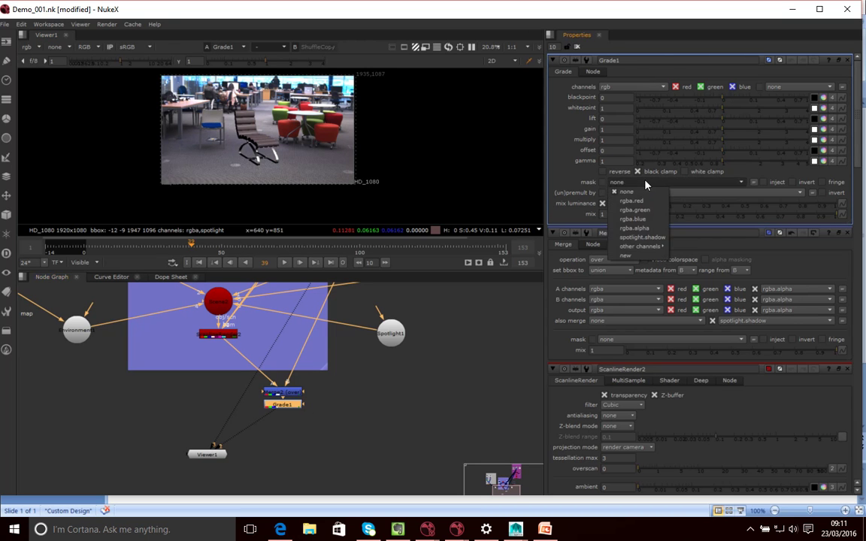
click(654, 238)
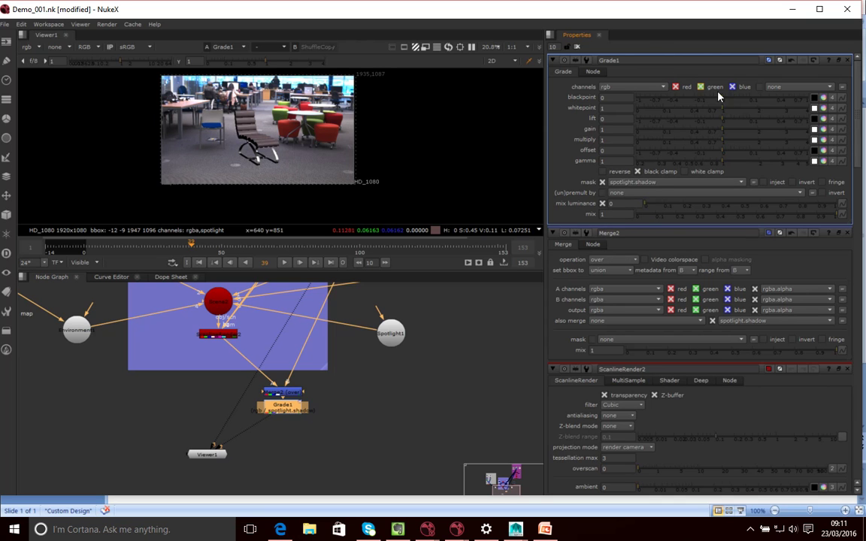
mouse_move(721, 101)
mouse_down()
mouse_move(696, 101)
mouse_move(738, 105)
mouse_up()
key(ctrl+z)
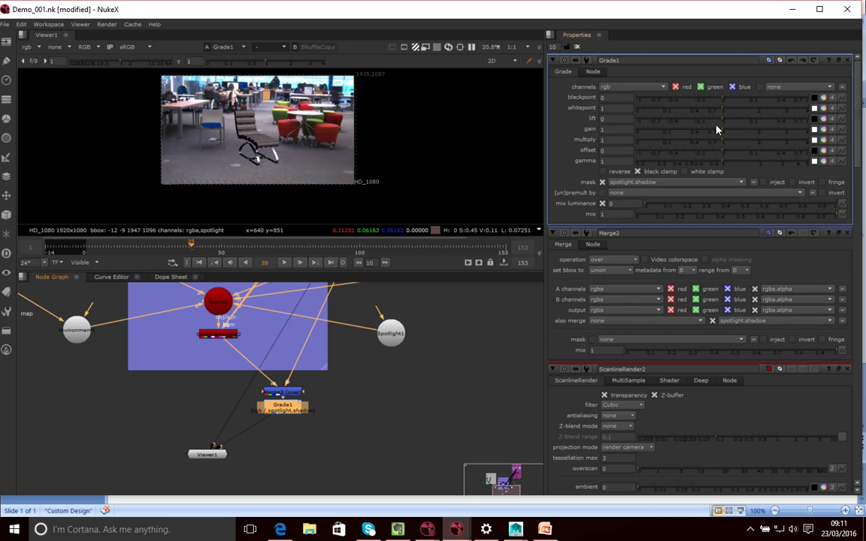
drag(720, 132, 699, 136)
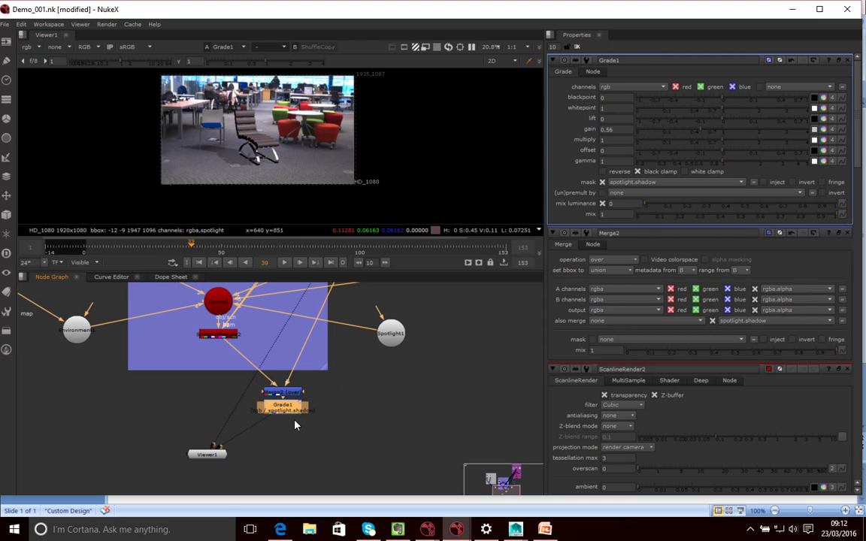
key(b)
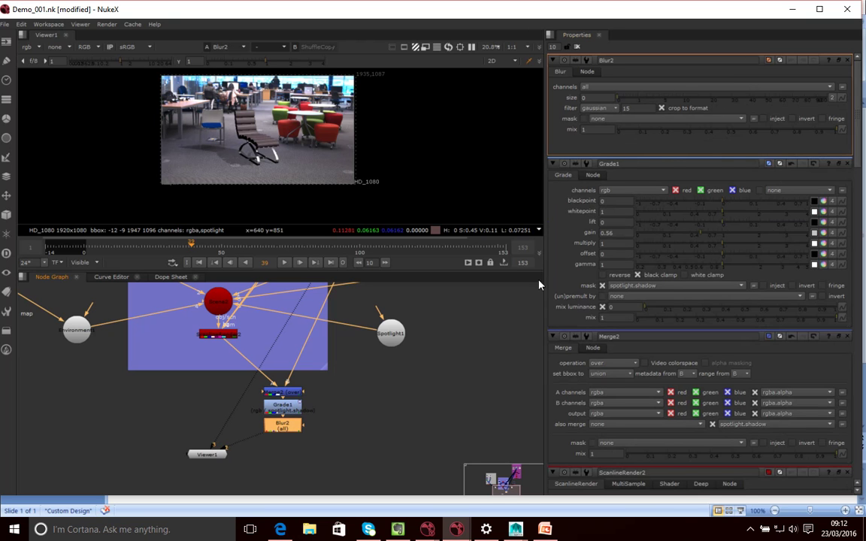
click(628, 119)
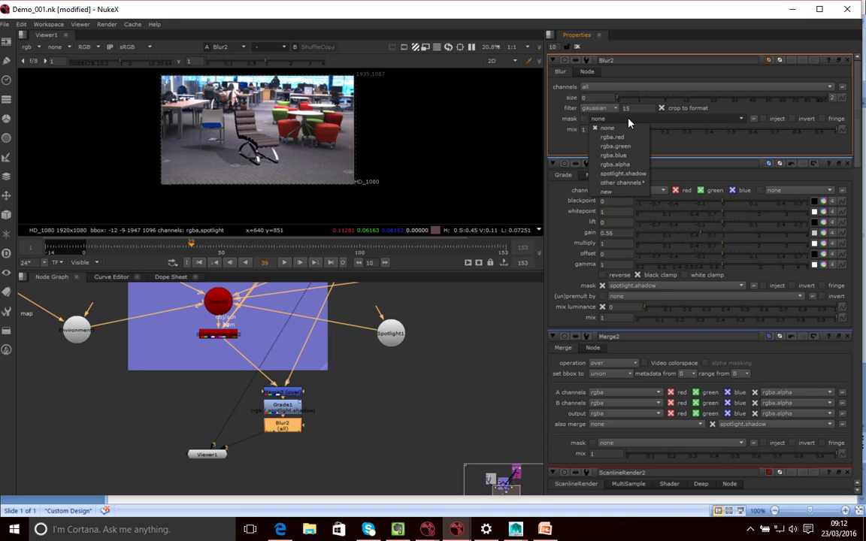
click(294, 414)
click(285, 429)
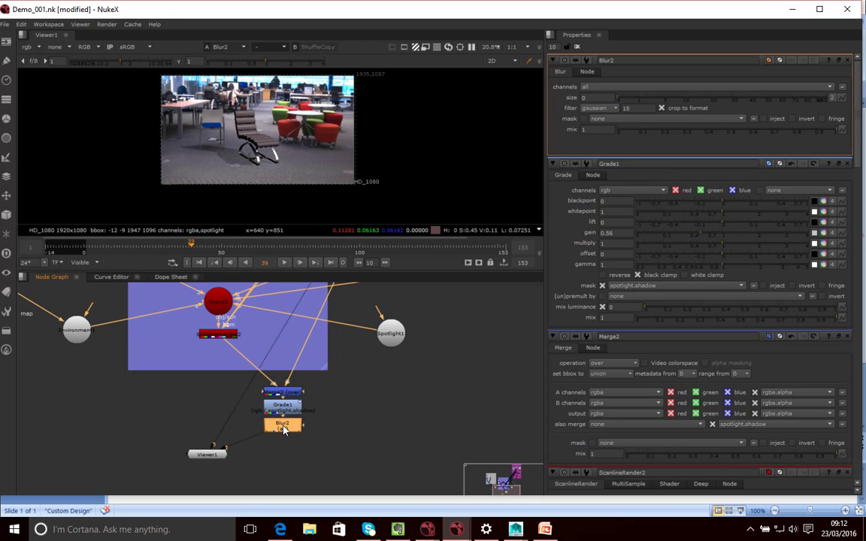
key(Delete)
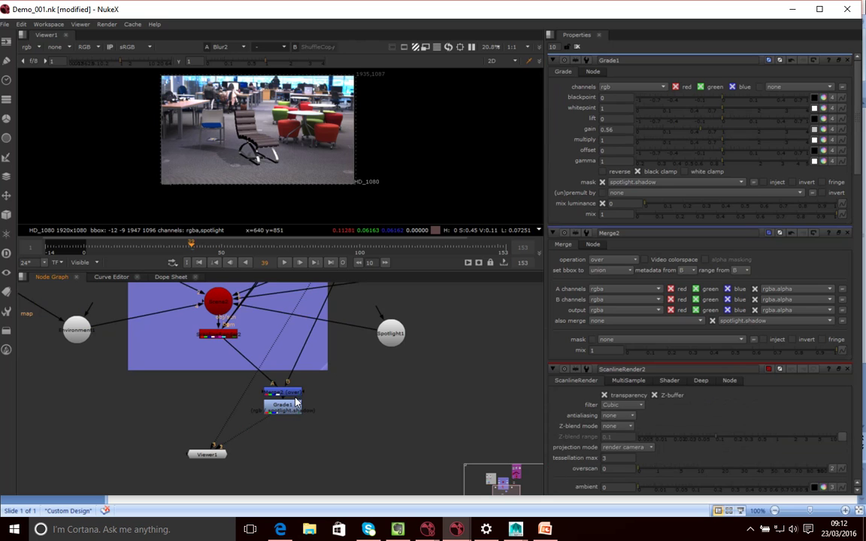
Step: Insert a Blur node between Merge2 and Grade1, with Grade1 moved down to make room
click(293, 394)
key(b)
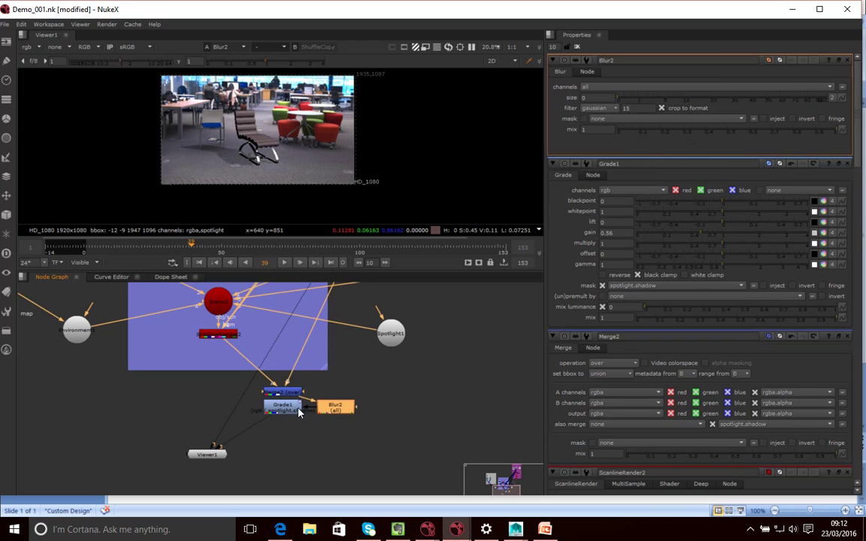
drag(296, 408, 276, 424)
click(329, 412)
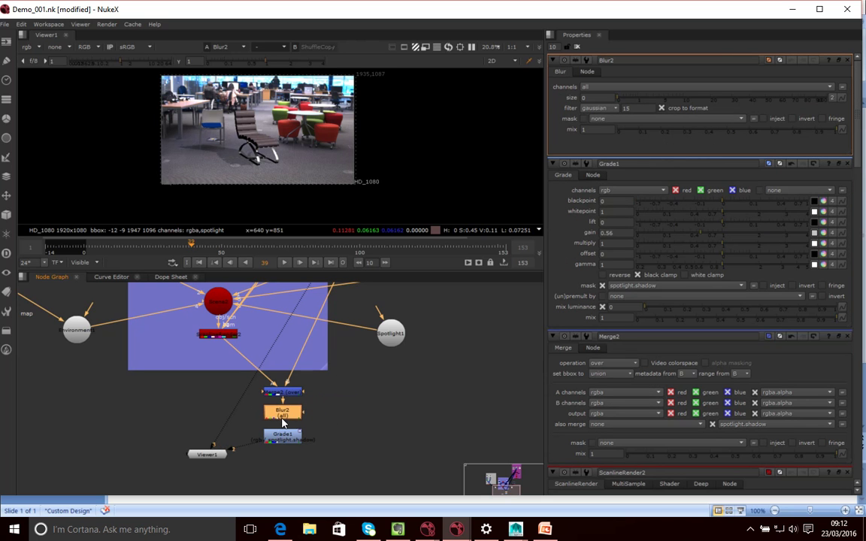
Step: Restrict Blur2 to the spotlight channels and set its blur size to 38
click(601, 87)
mouse_move(623, 158)
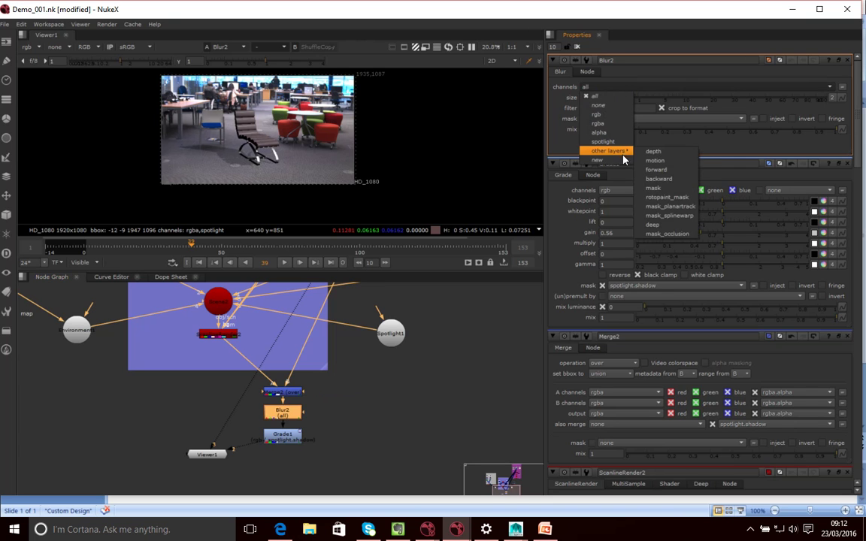
click(605, 142)
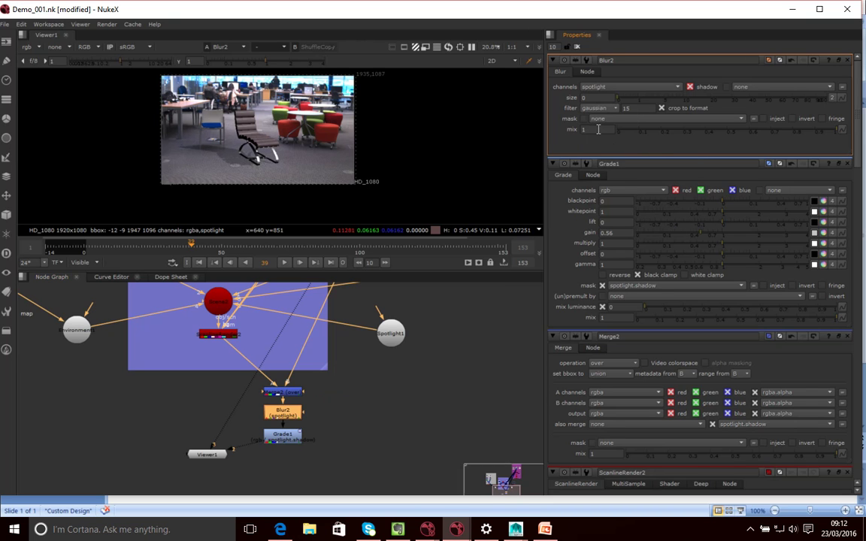
drag(618, 100, 751, 107)
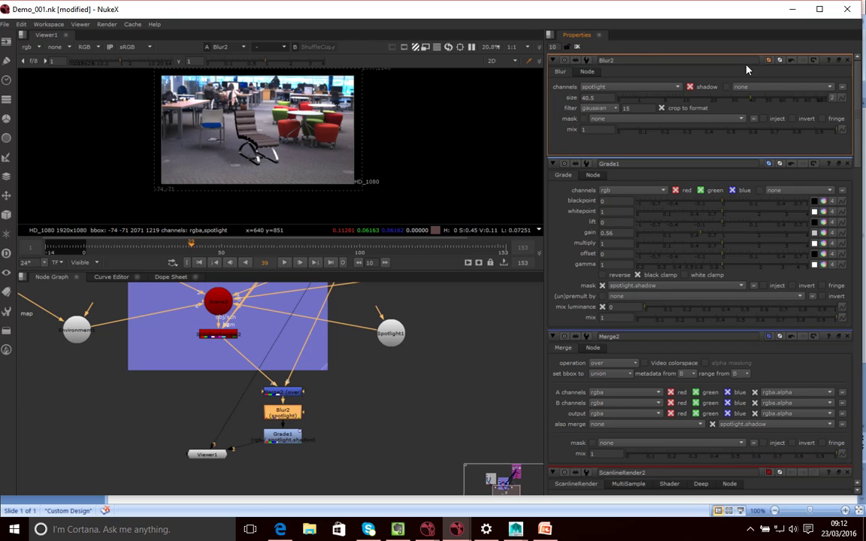
mouse_move(750, 98)
mouse_down()
mouse_move(664, 104)
mouse_move(746, 104)
mouse_up()
Step: Review the node setup from the floor card and Spotlight1's shadow settings down to the Merge2, Blur2 and Grade1 chain
middle_drag(497, 362, 479, 406)
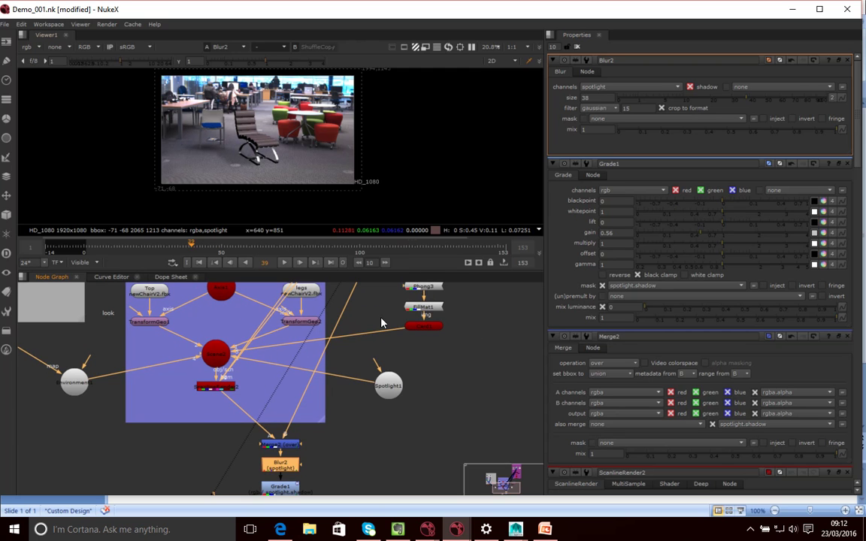
middle_drag(438, 379, 442, 350)
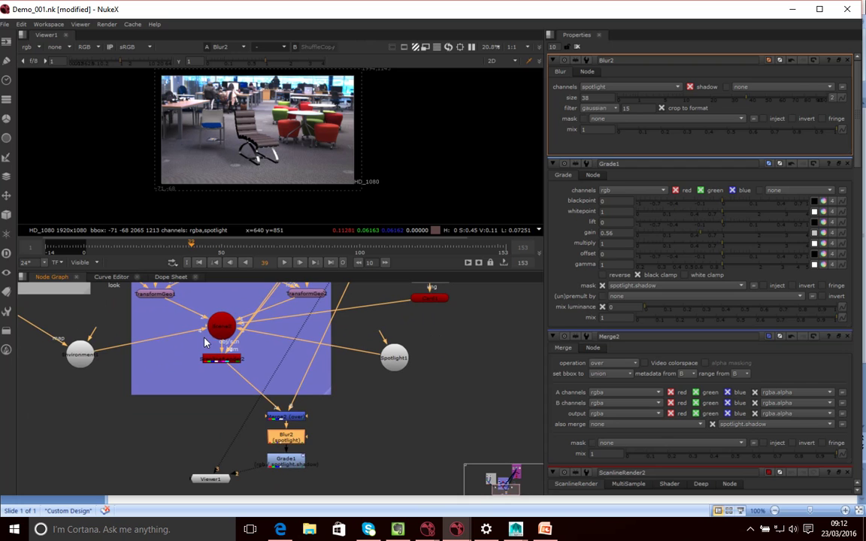
middle_drag(430, 301, 413, 348)
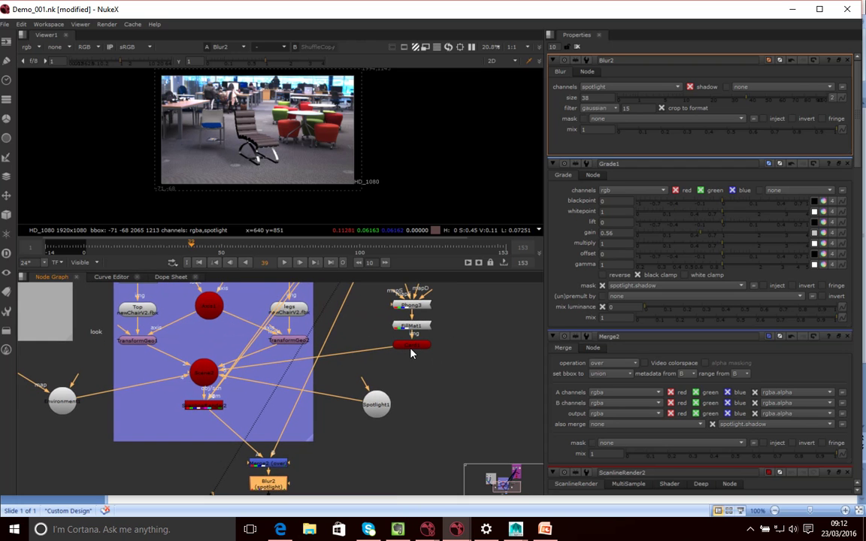
click(412, 345)
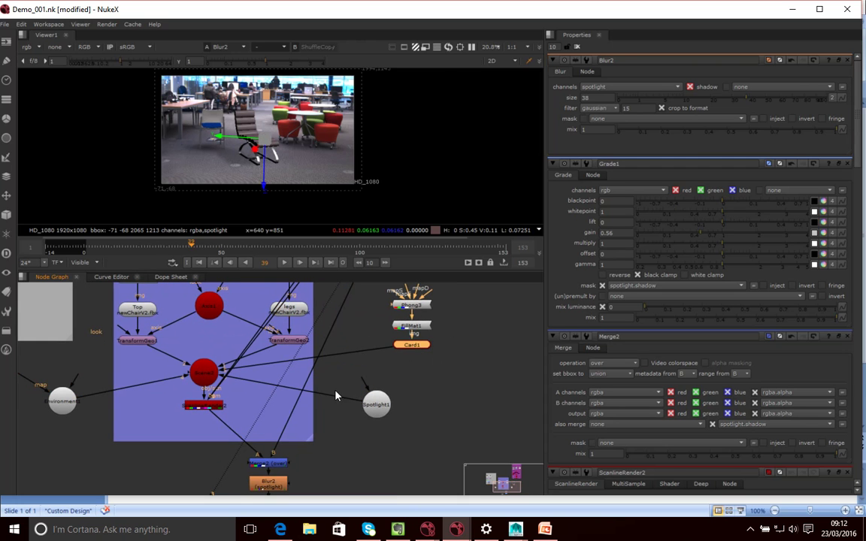
double_click(377, 405)
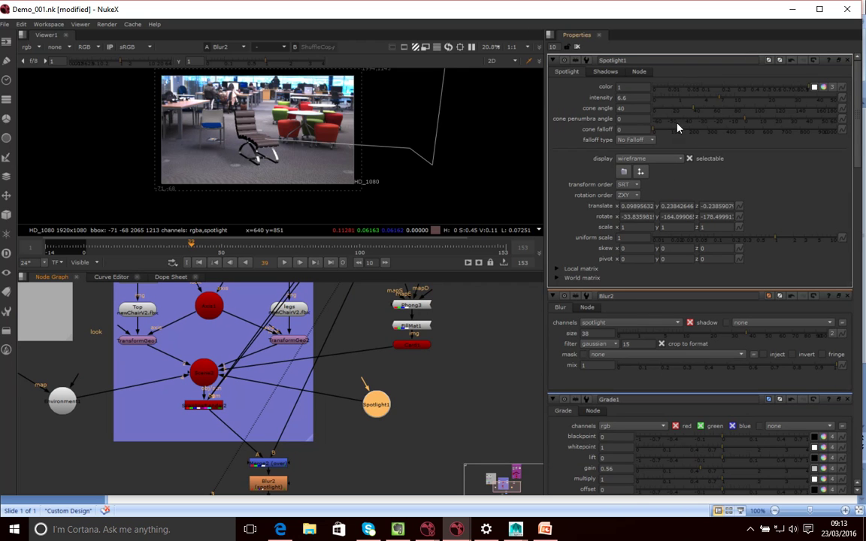
click(605, 71)
middle_drag(331, 464, 351, 394)
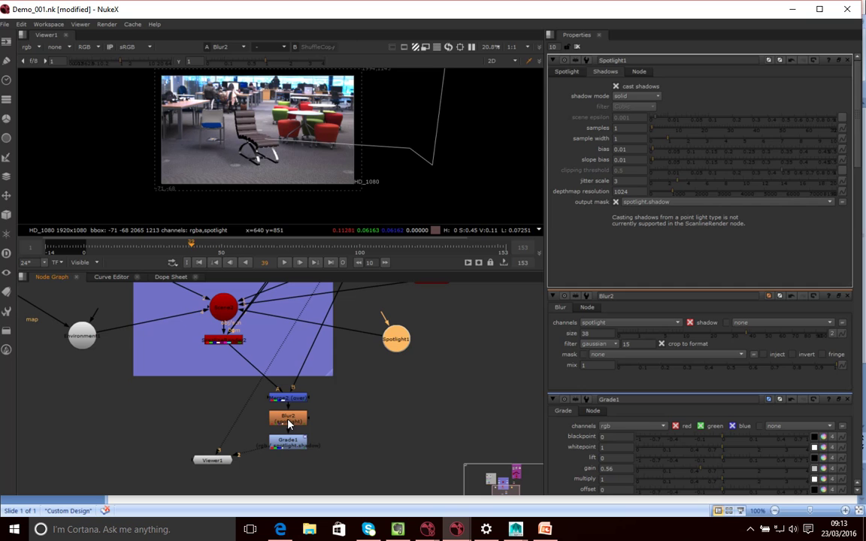
click(370, 424)
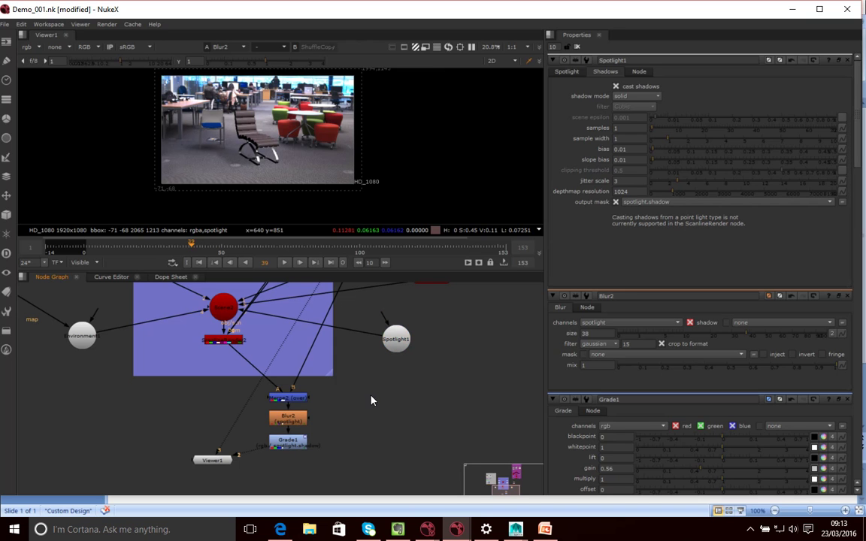